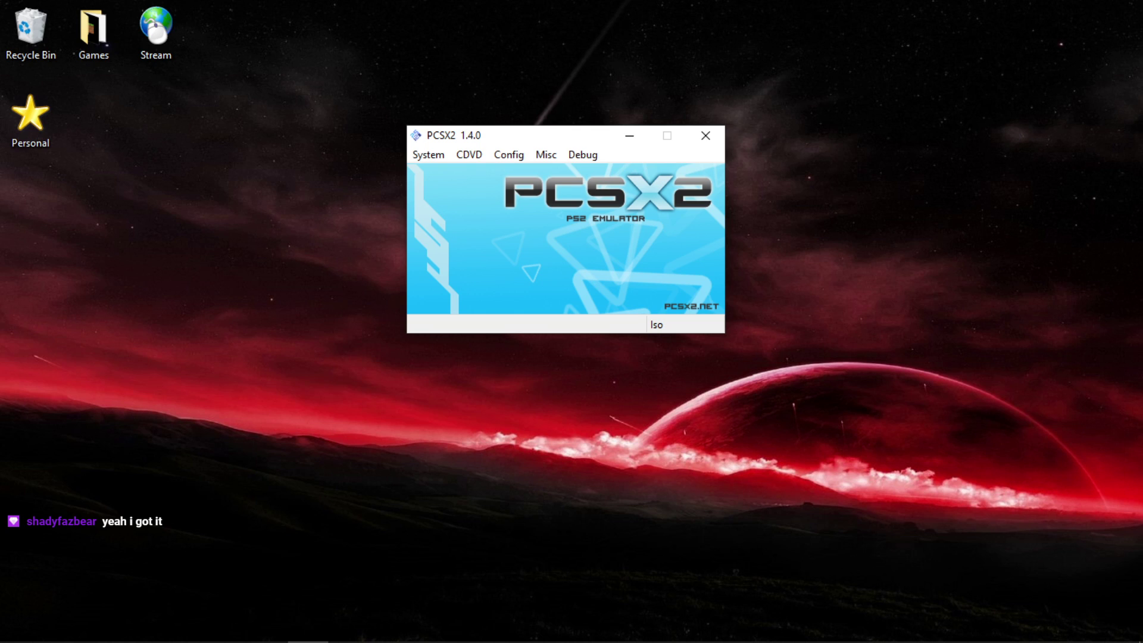
# Review the EE/IOP, VUs, GS, GS Window and Speedhacks pages of the emulation settings, and close them without changes
pyautogui.click(509, 154)
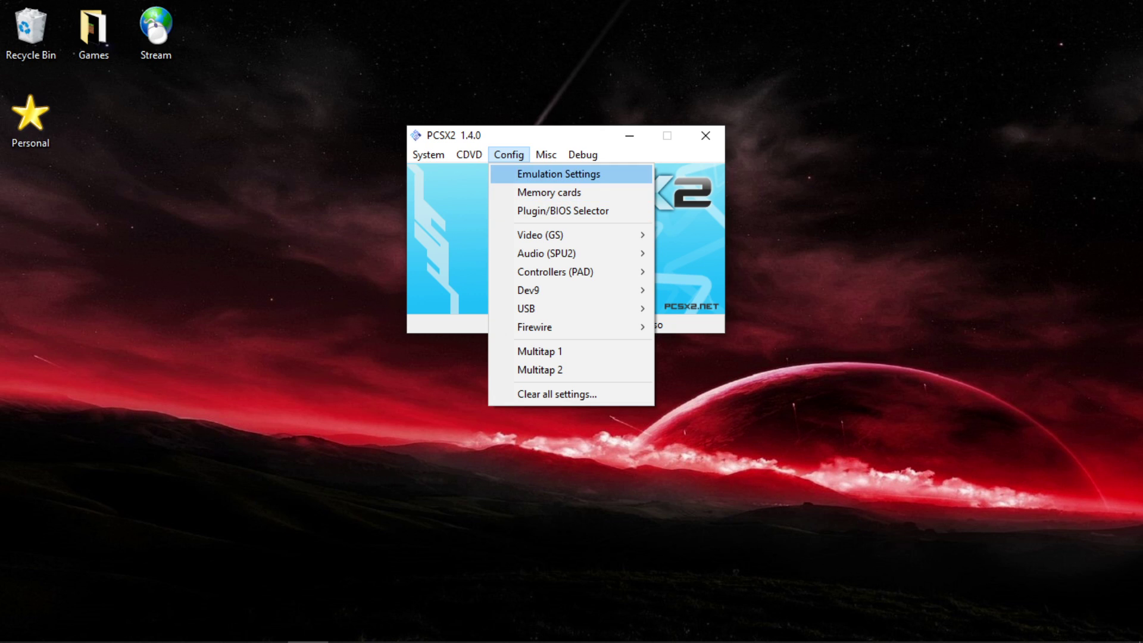
pyautogui.click(559, 174)
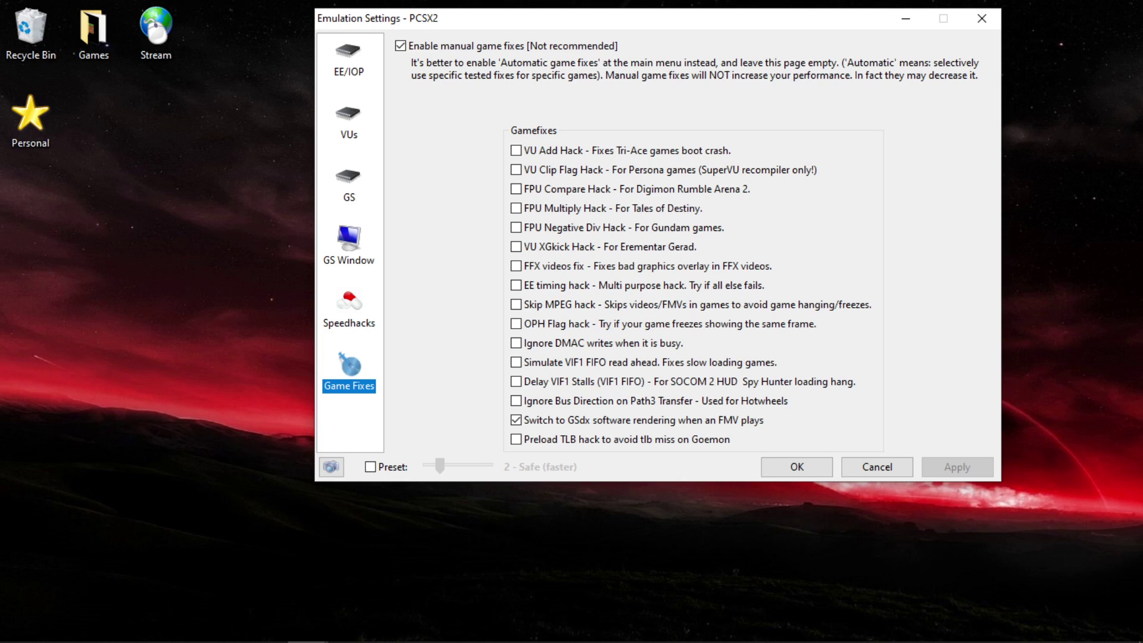
pyautogui.click(349, 59)
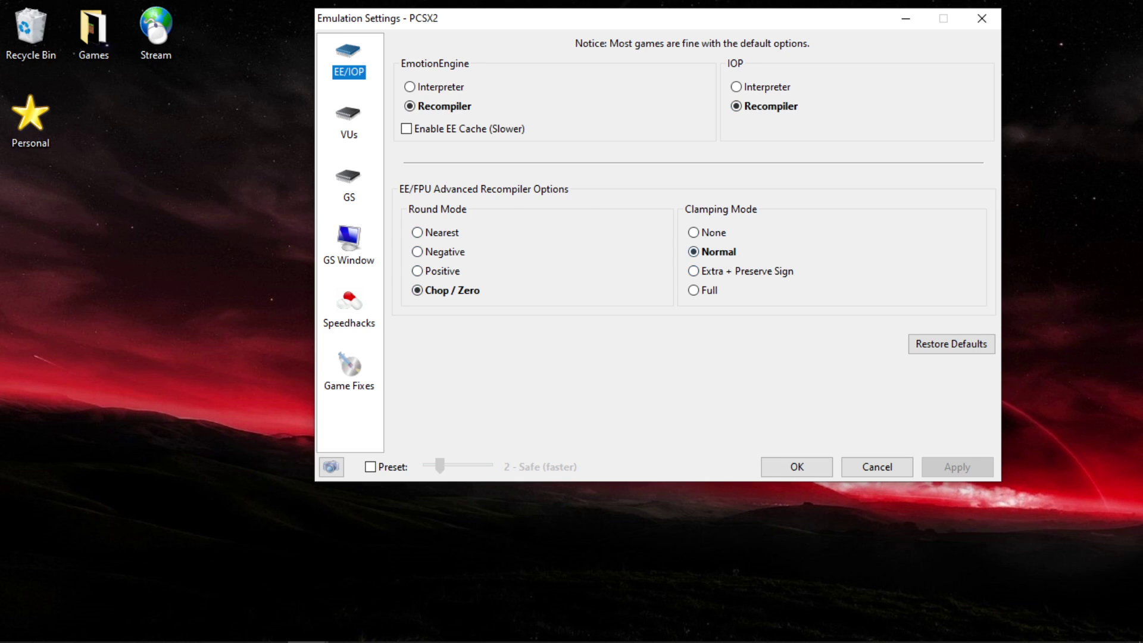
pyautogui.click(349, 122)
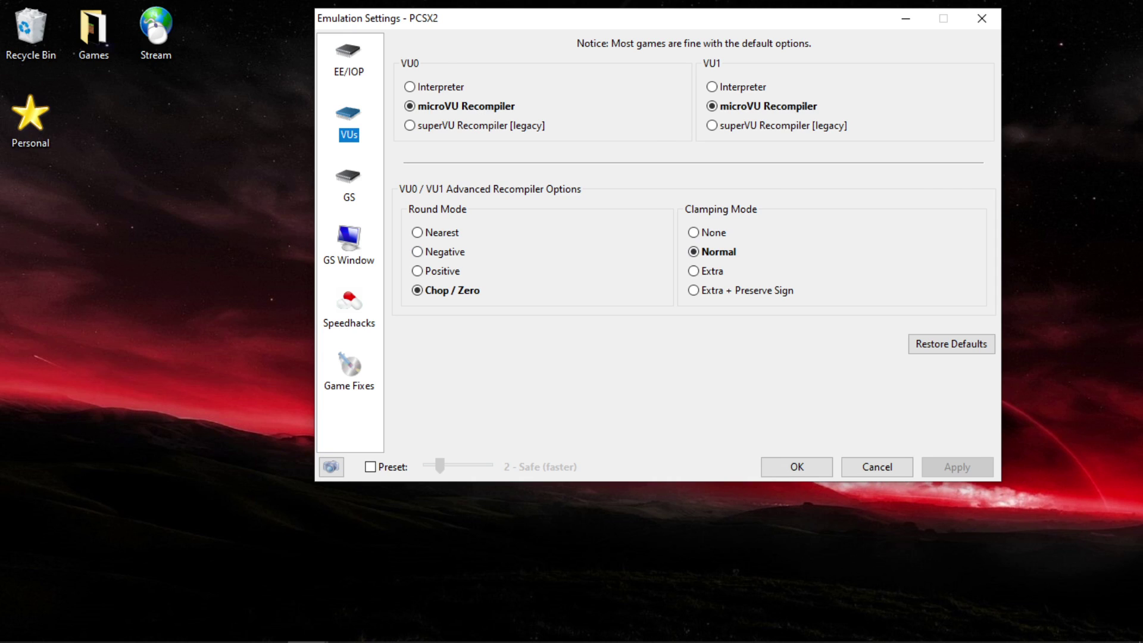
pyautogui.click(349, 184)
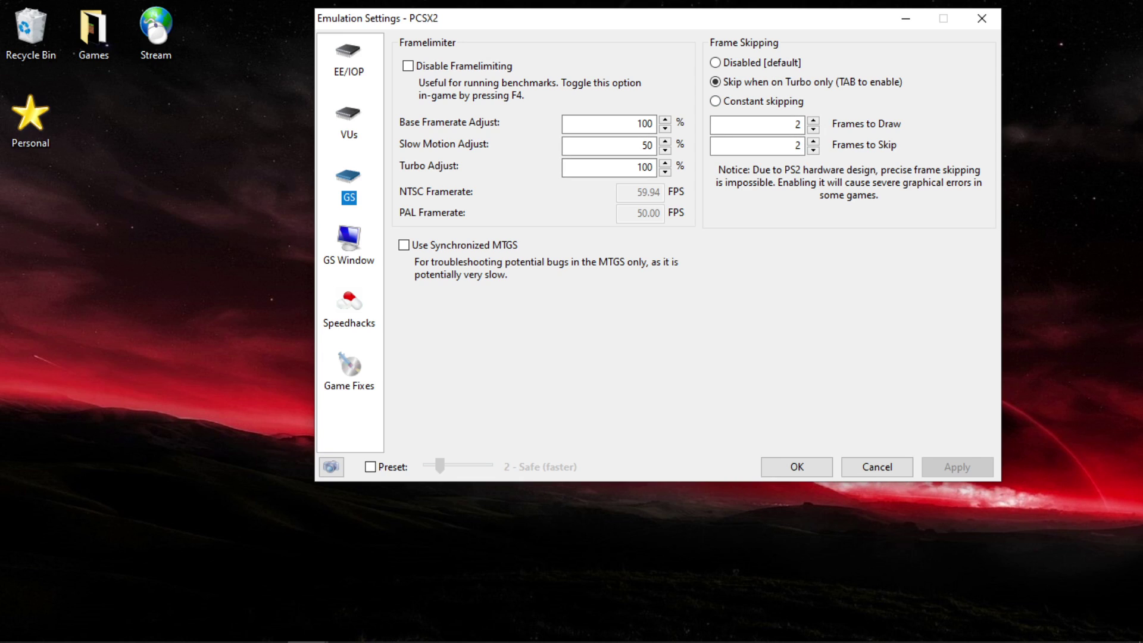
pyautogui.click(349, 245)
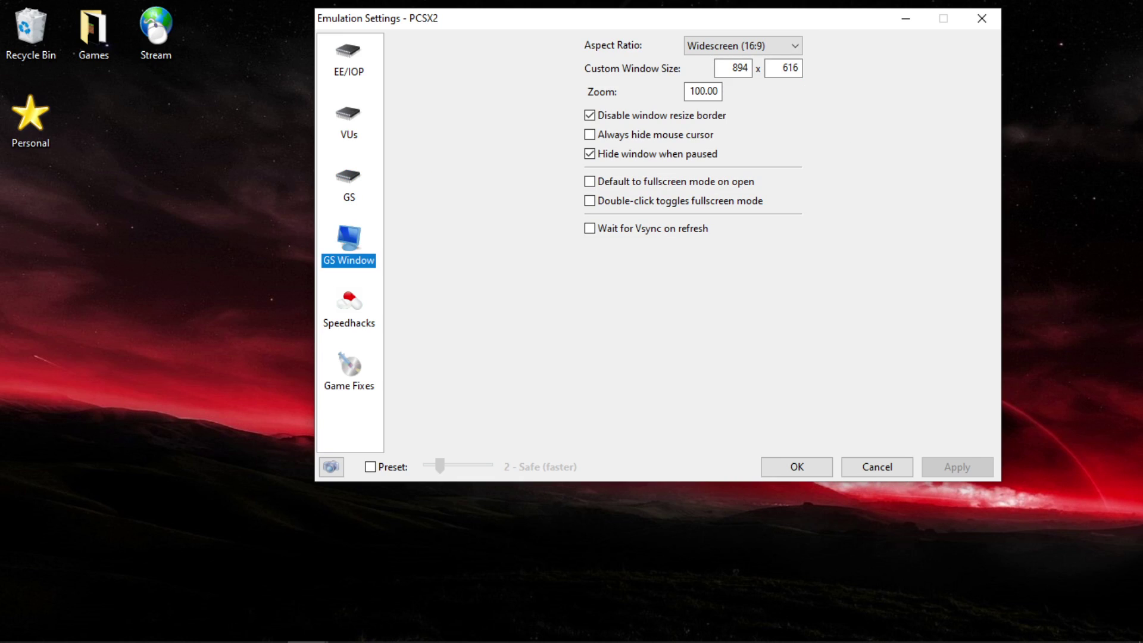
pyautogui.click(348, 308)
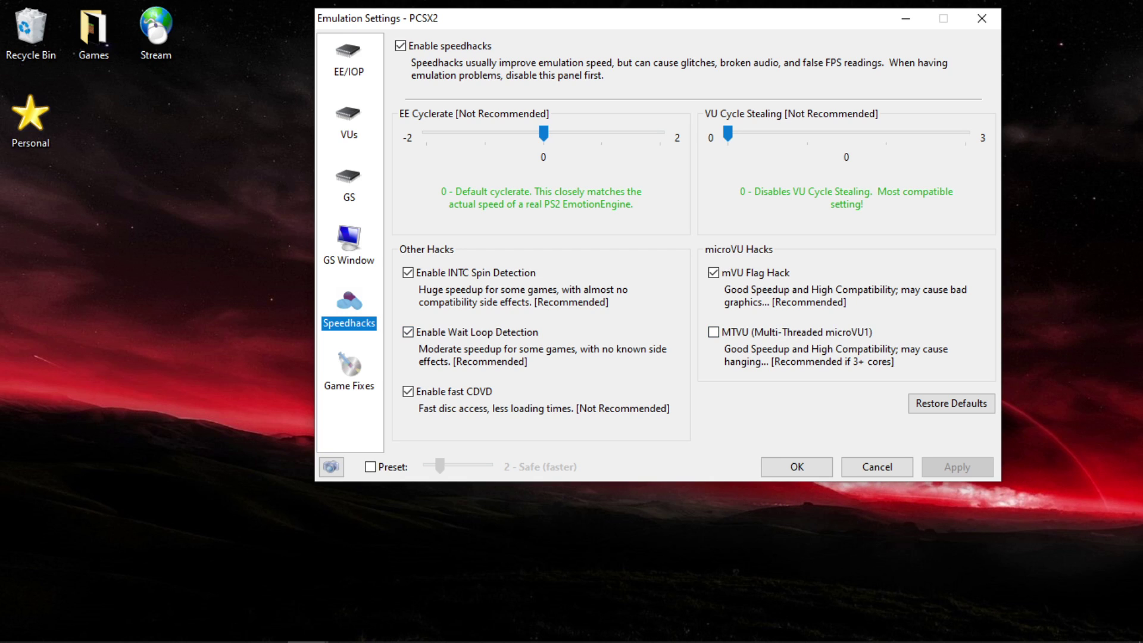
pyautogui.press('Escape')
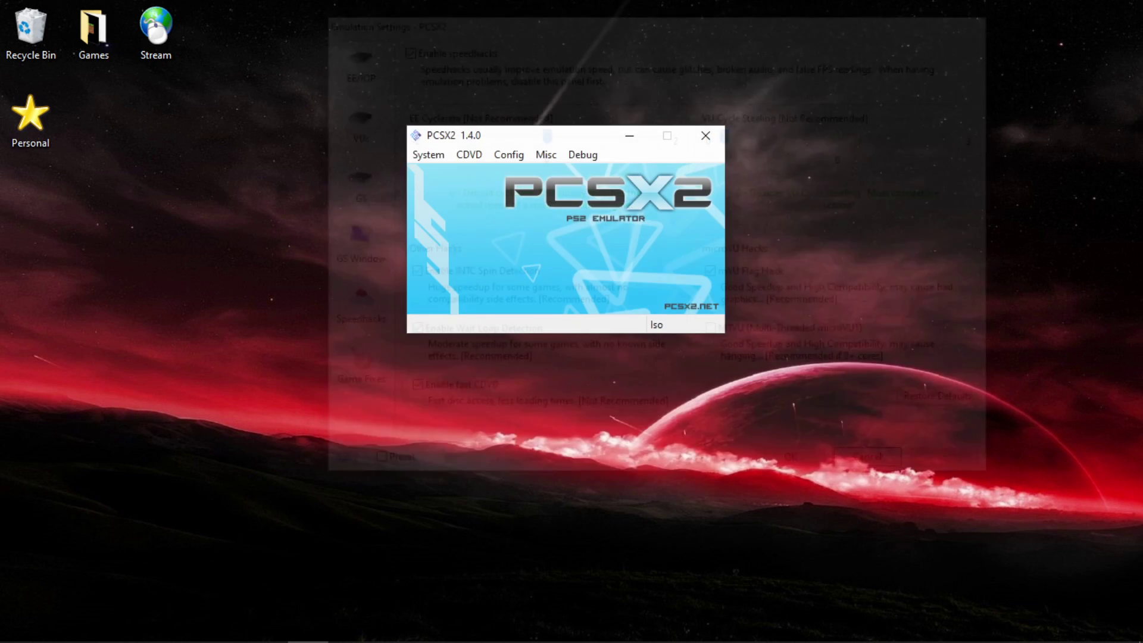
# Set the SPU2-X sound plugin's interpolation to 2 - Cubic (artificial highs) and confirm its settings
pyautogui.click(508, 155)
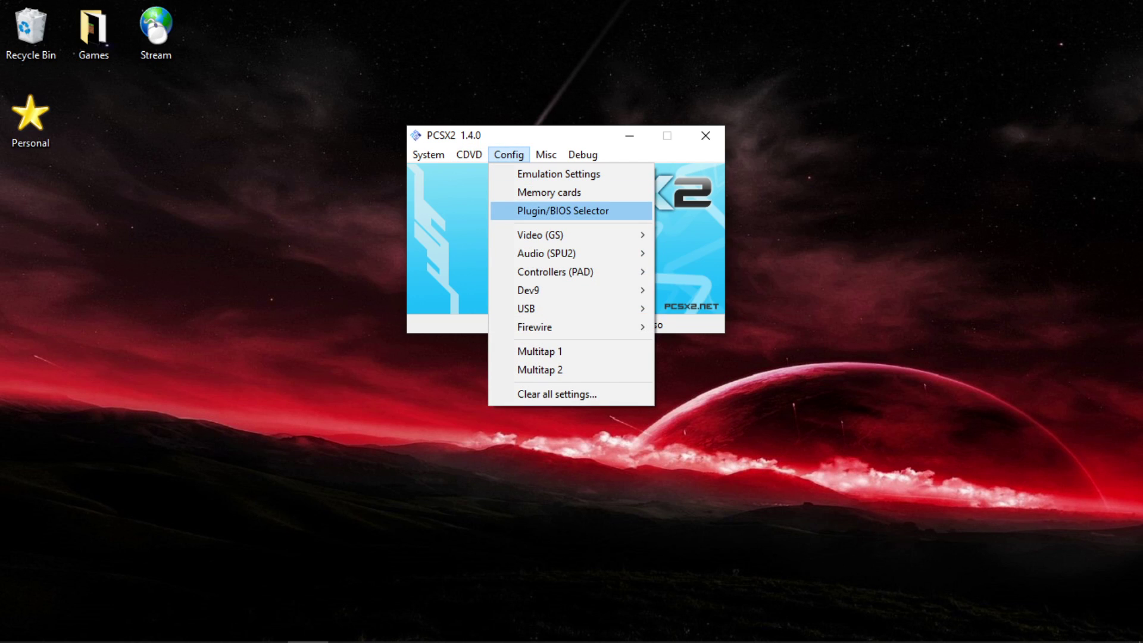
pyautogui.click(623, 212)
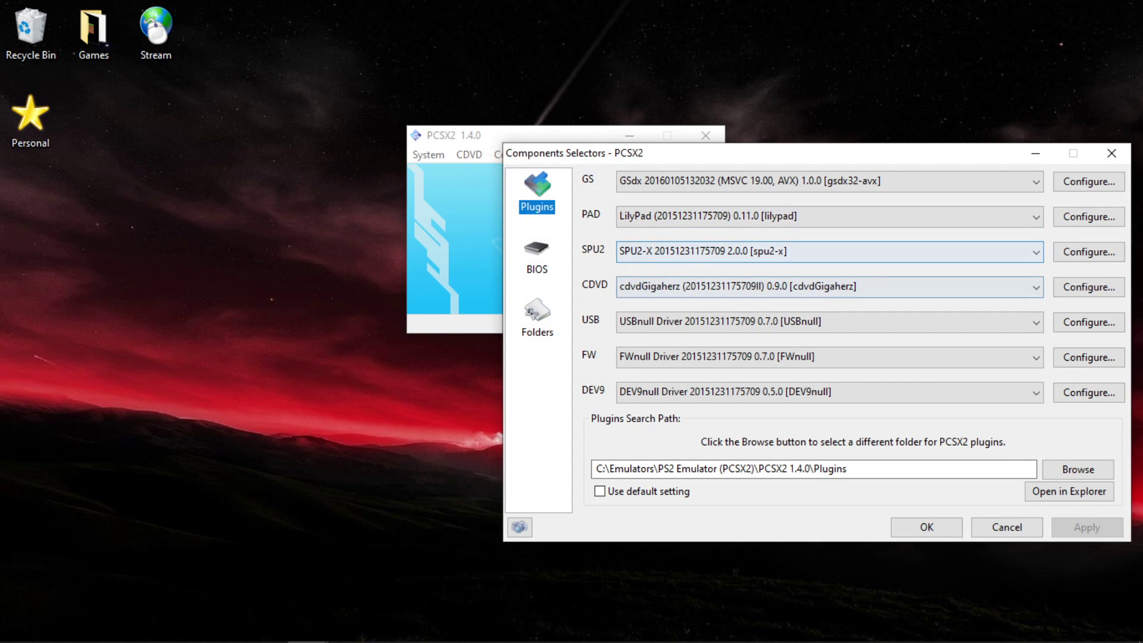
pyautogui.click(1089, 252)
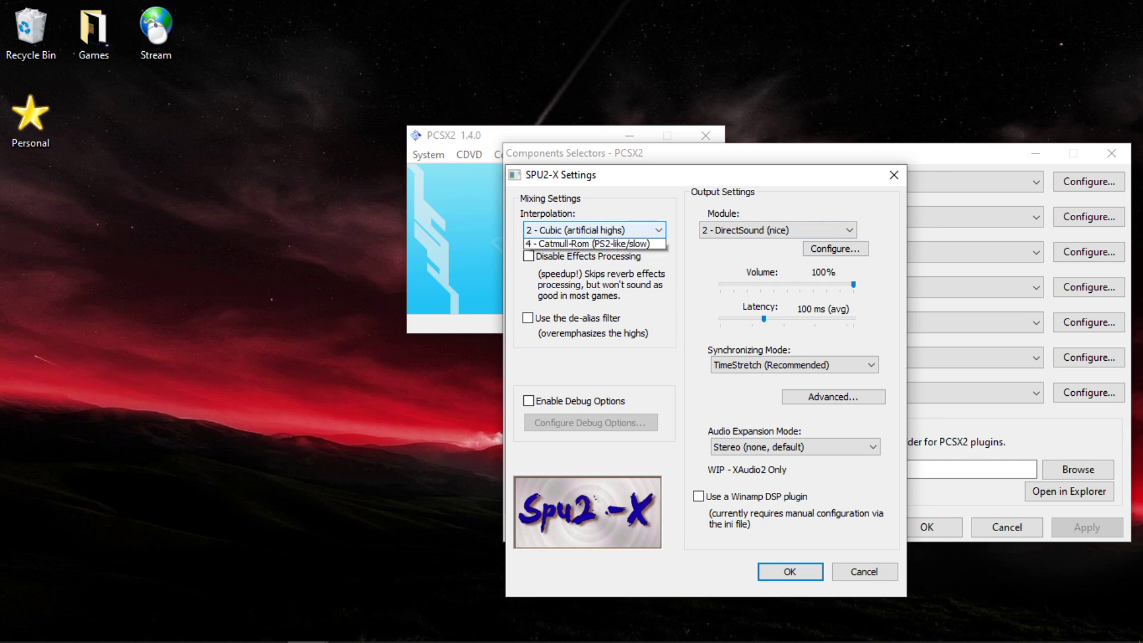
pyautogui.click(595, 230)
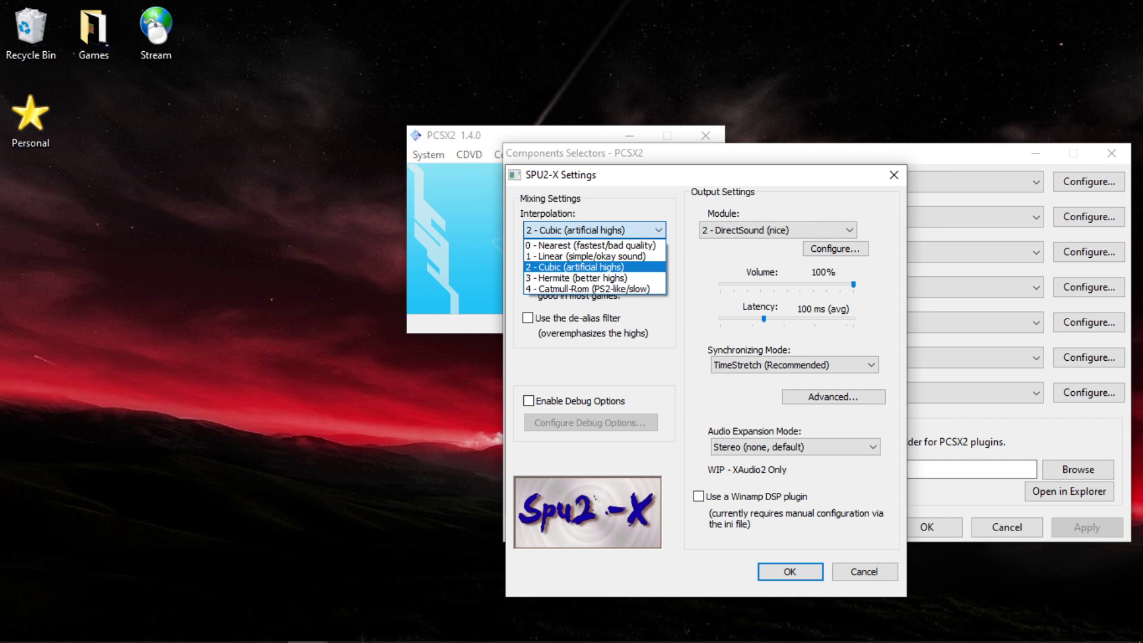
pyautogui.click(573, 267)
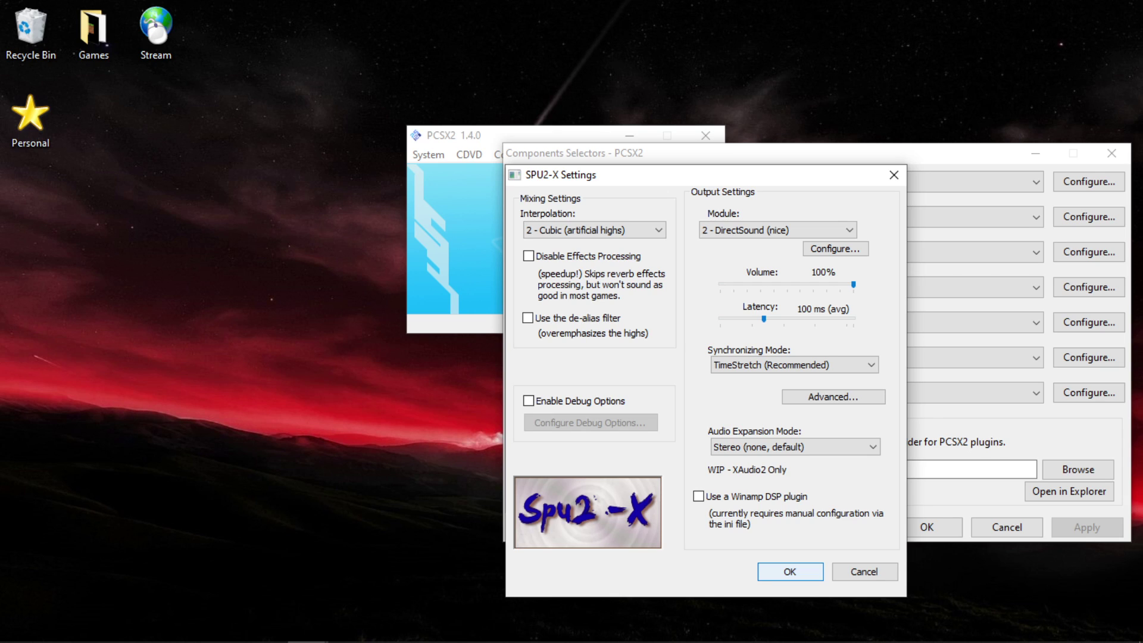
pyautogui.click(790, 571)
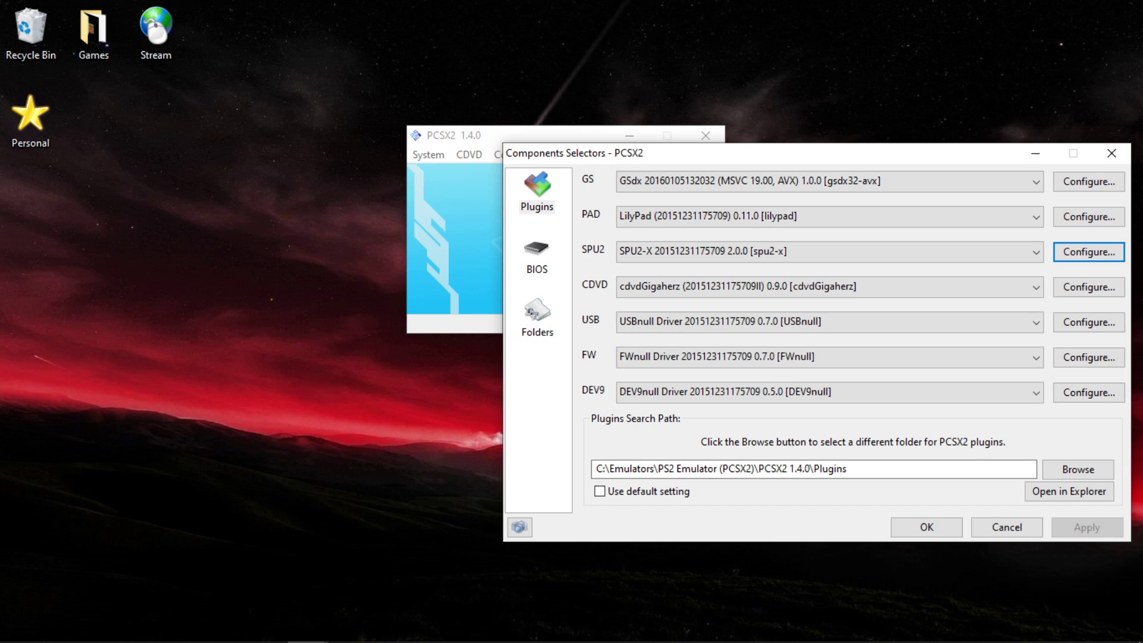
# Configure the GSdx plugin with the NVIDIA GeForce GTX 1050 Ti adapter, OpenGL (Hardware) renderer and interlacing set to None
pyautogui.click(1089, 182)
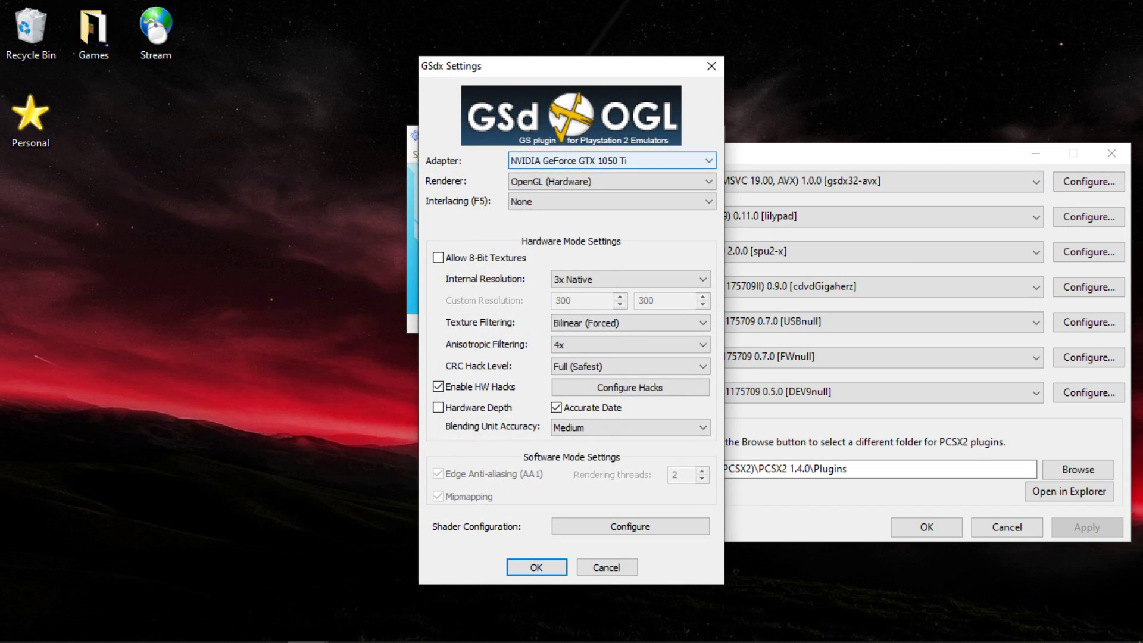
pyautogui.click(611, 160)
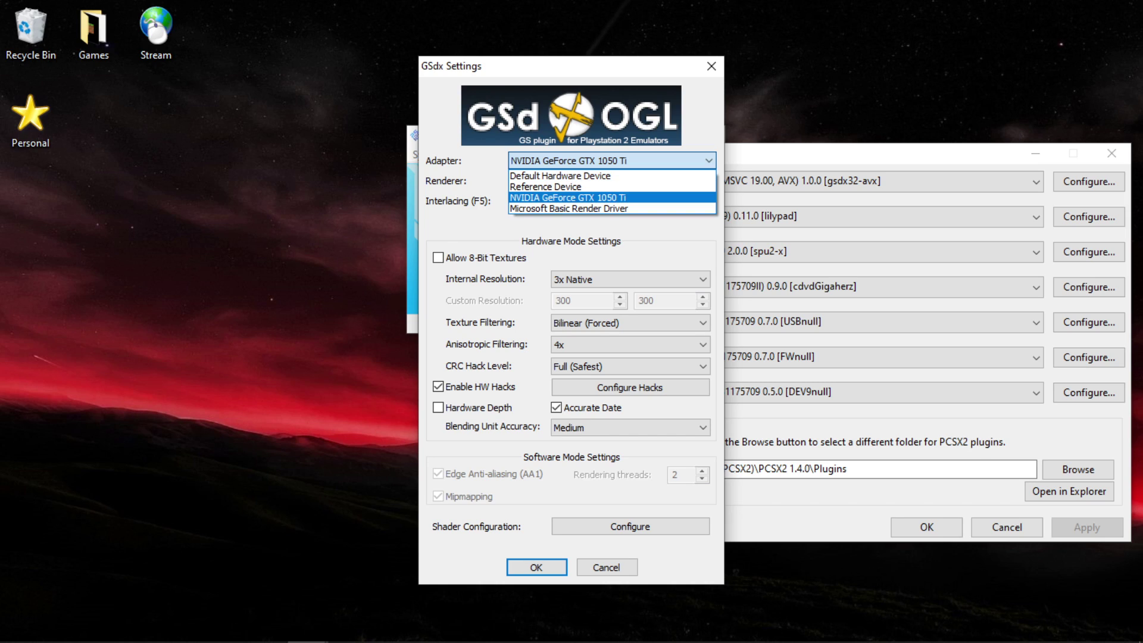
pyautogui.click(568, 198)
pyautogui.click(610, 181)
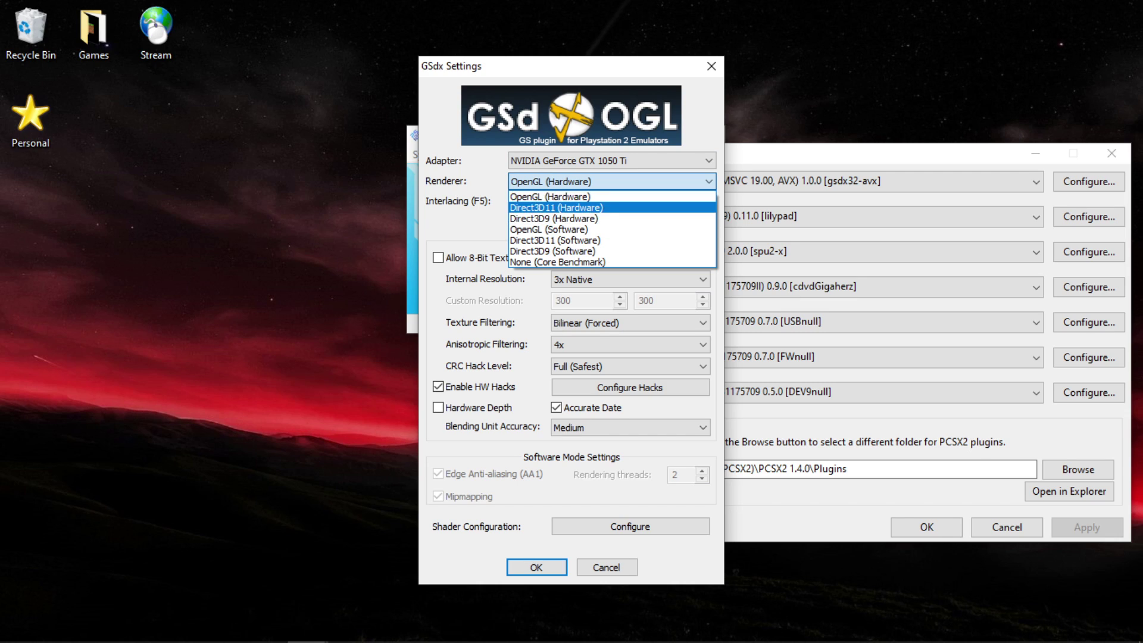
pyautogui.press('Return')
pyautogui.press('Tab')
pyautogui.hotkey('alt', 'Down')
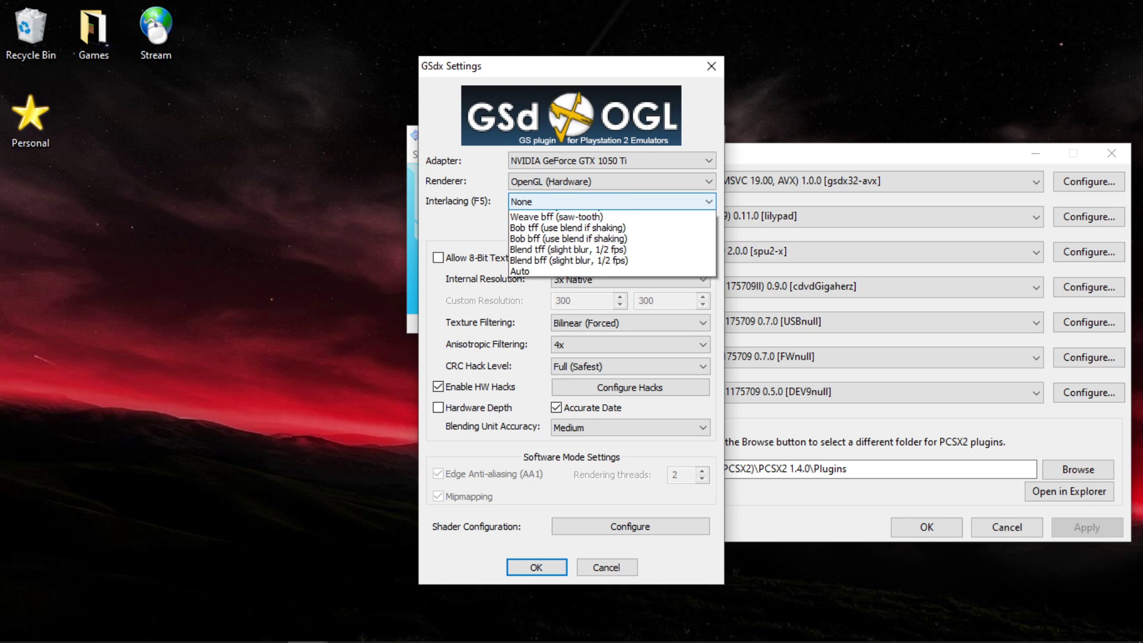
pyautogui.press('Return')
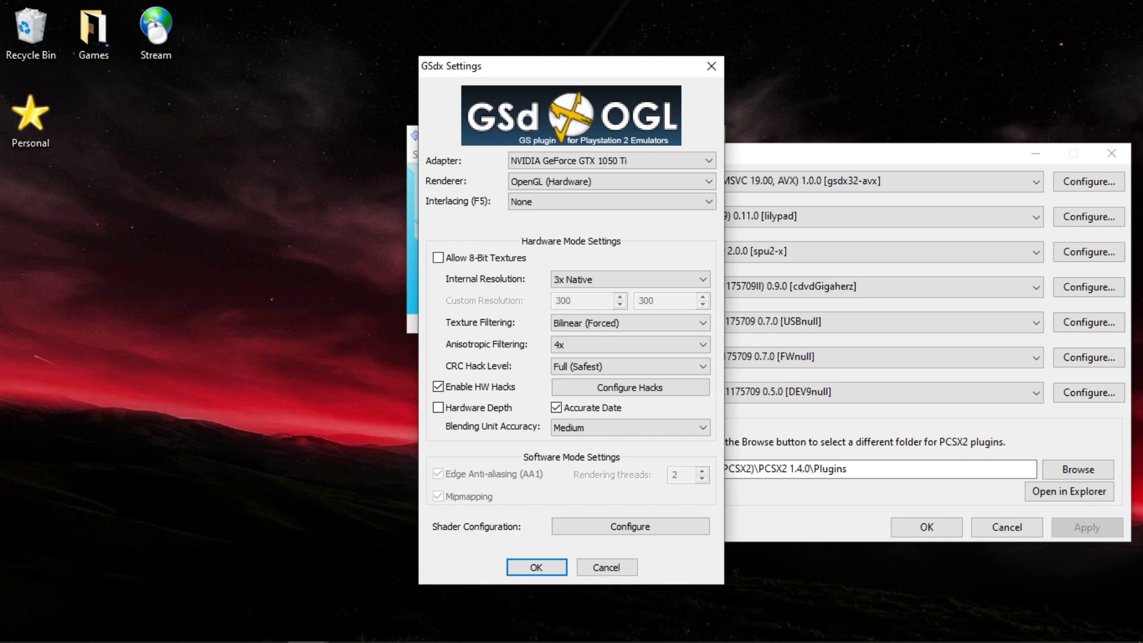
# Try internal resolutions of 6x Native and 8x Native in the hardware mode settings
pyautogui.click(630, 279)
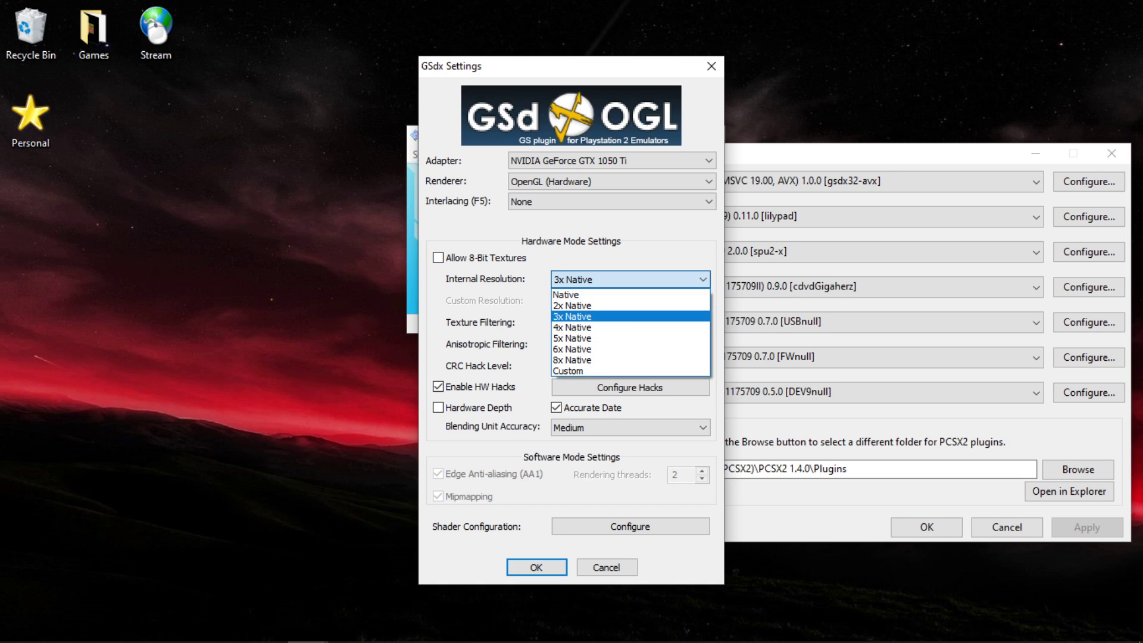
pyautogui.click(630, 317)
pyautogui.click(630, 280)
pyautogui.press('Return')
pyautogui.hotkey('alt', 'Down')
pyautogui.press('Down')
pyautogui.press('Down')
pyautogui.press('Down')
pyautogui.press('Down')
pyautogui.press('Up')
pyautogui.press('Return')
pyautogui.hotkey('alt', 'Down')
pyautogui.press('Up')
pyautogui.click(630, 348)
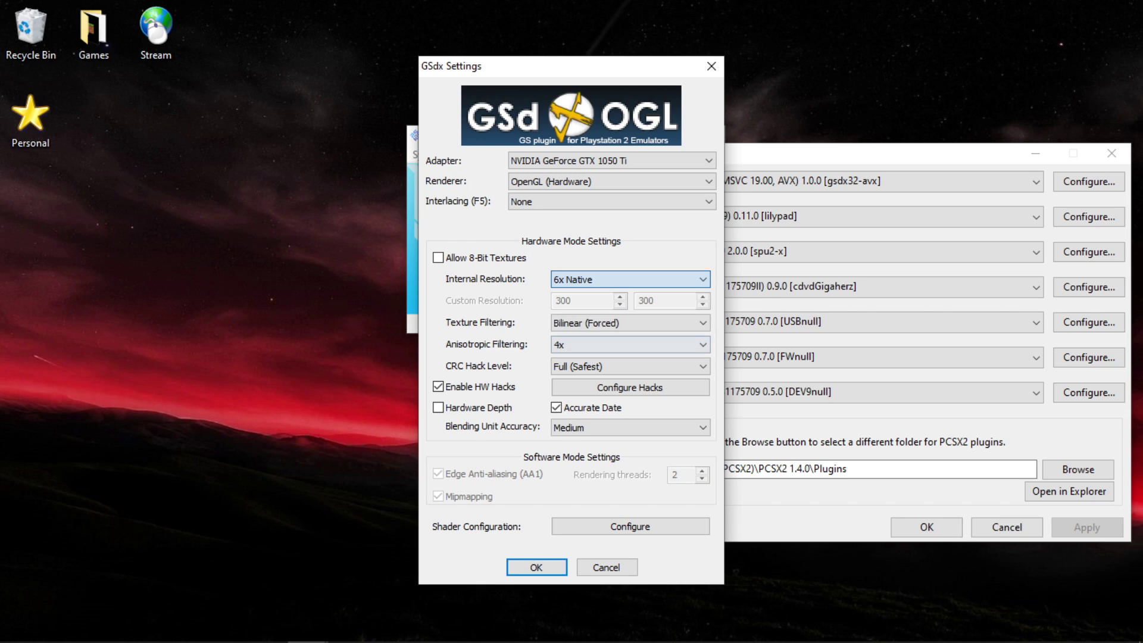
pyautogui.click(630, 279)
pyautogui.press('Down')
pyautogui.press('Return')
# Set the GSdx internal resolution to 3x Native
pyautogui.hotkey('alt', 'Down')
pyautogui.press('Up')
pyautogui.press('Up')
pyautogui.press('Up')
pyautogui.press('Up')
pyautogui.press('Up')
pyautogui.press('Down')
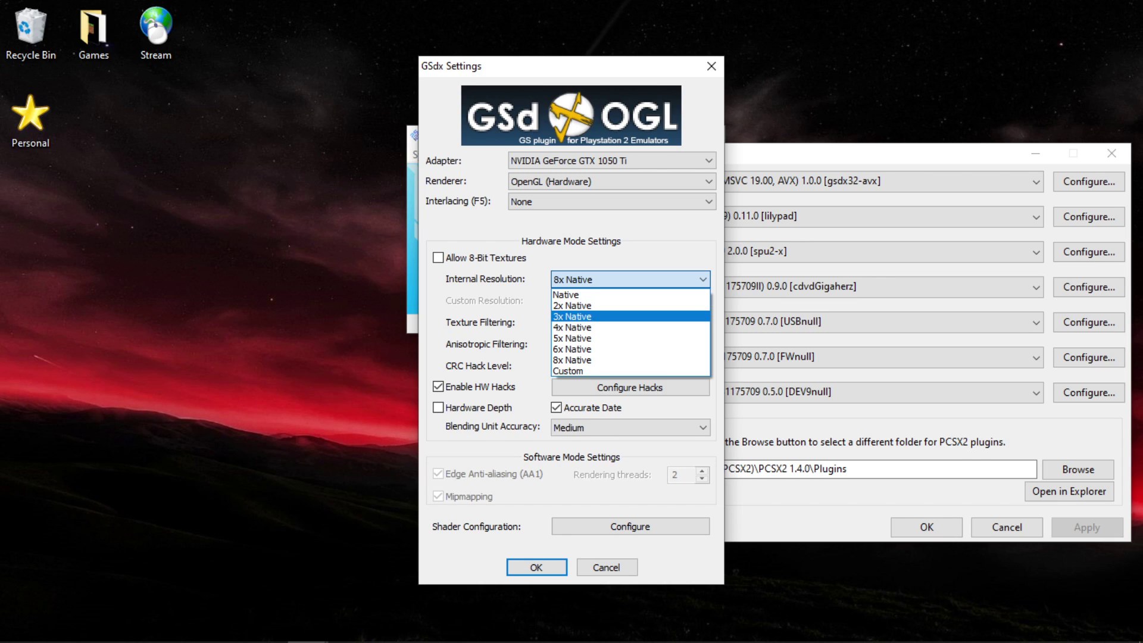
pyautogui.press('Return')
pyautogui.press('Tab')
pyautogui.hotkey('shift', 'Tab')
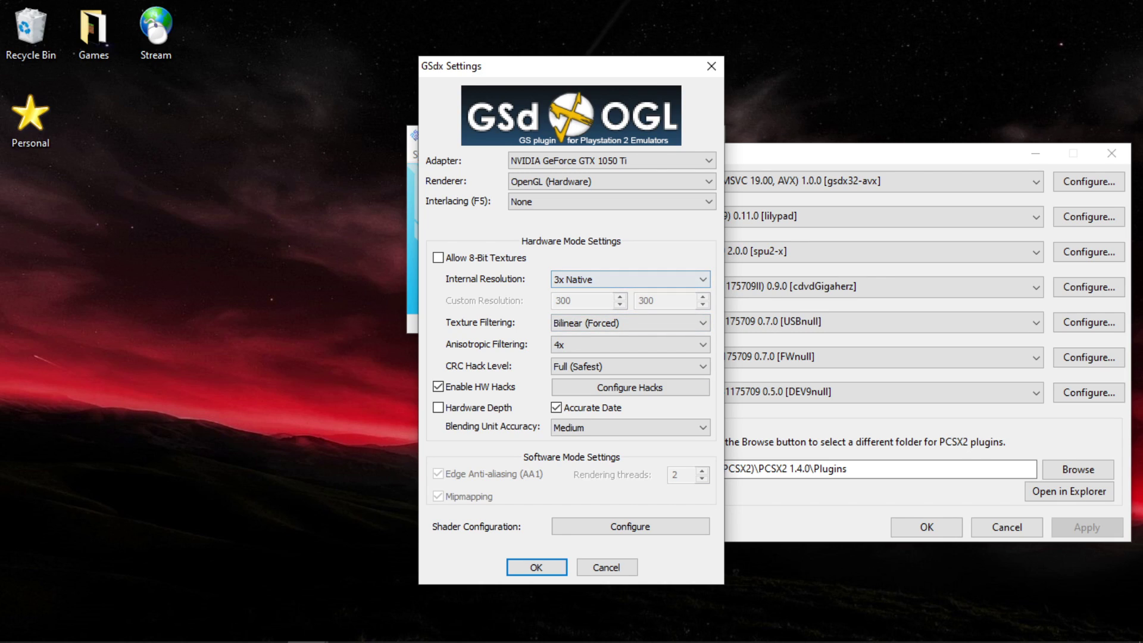
# Check the texture filtering choices and select Bilinear (Forced)
pyautogui.press('Tab')
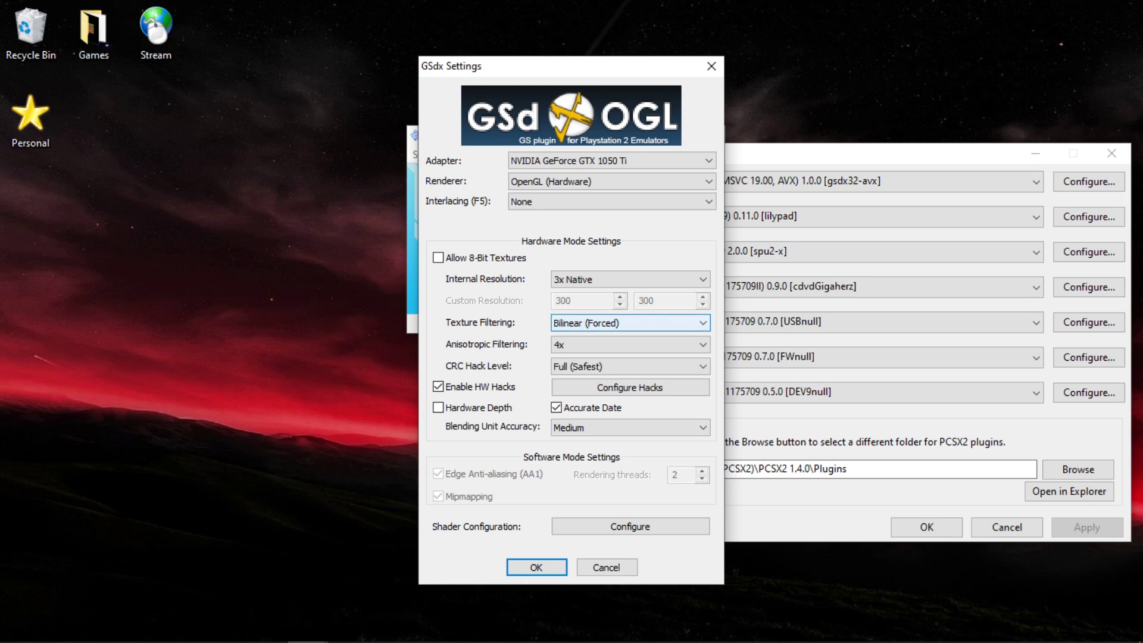
pyautogui.hotkey('alt', 'Down')
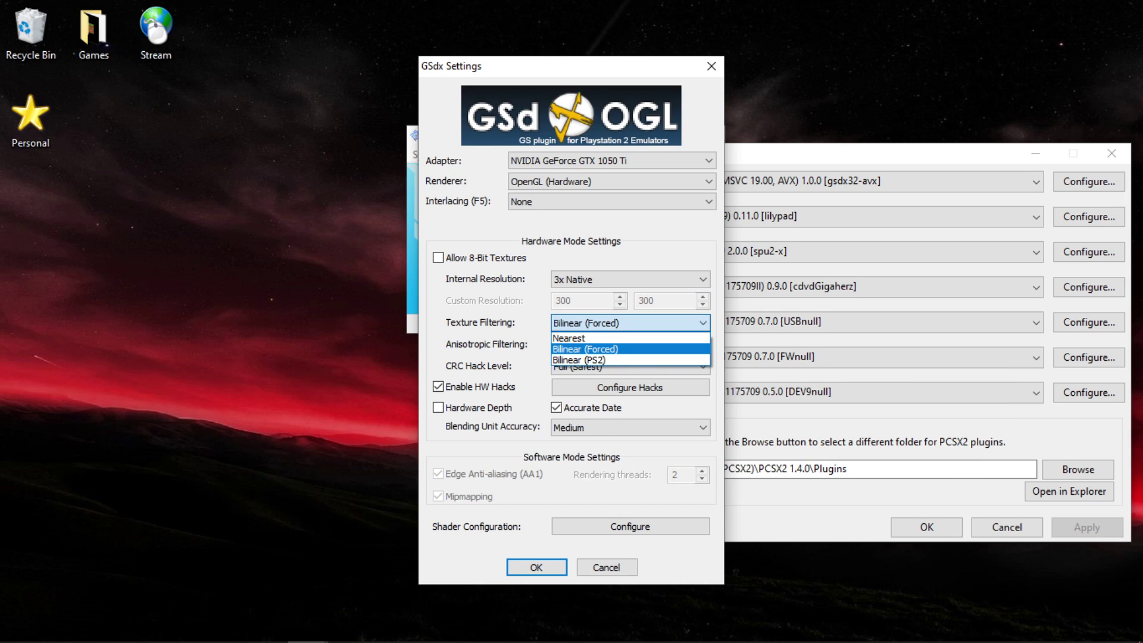
pyautogui.press('Return')
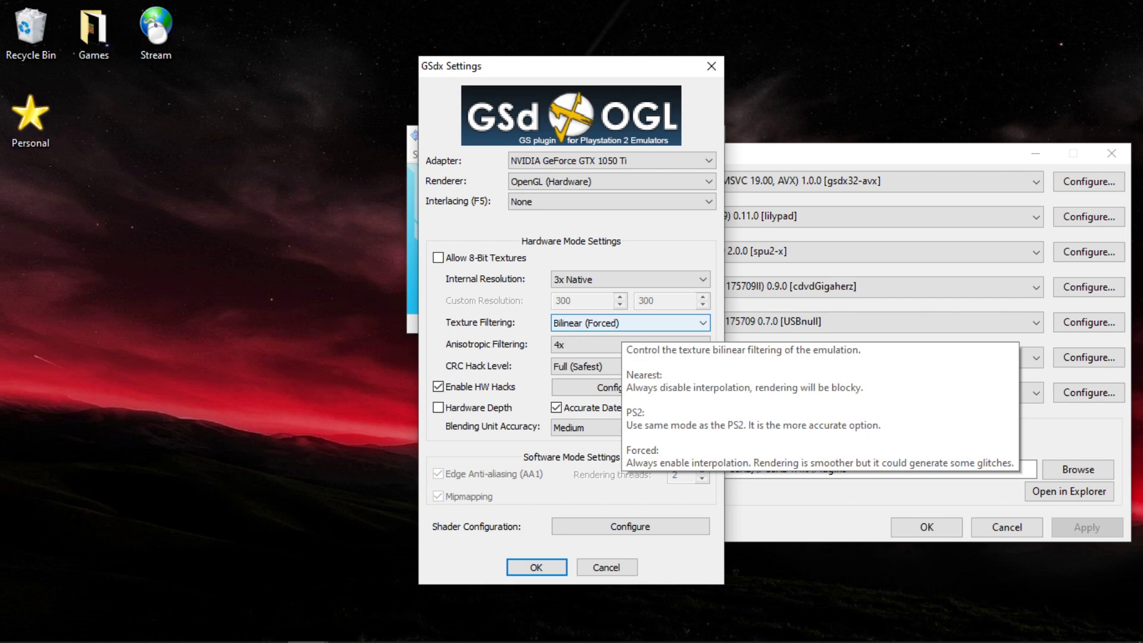
pyautogui.hotkey('alt', 'Down')
pyautogui.press('Down')
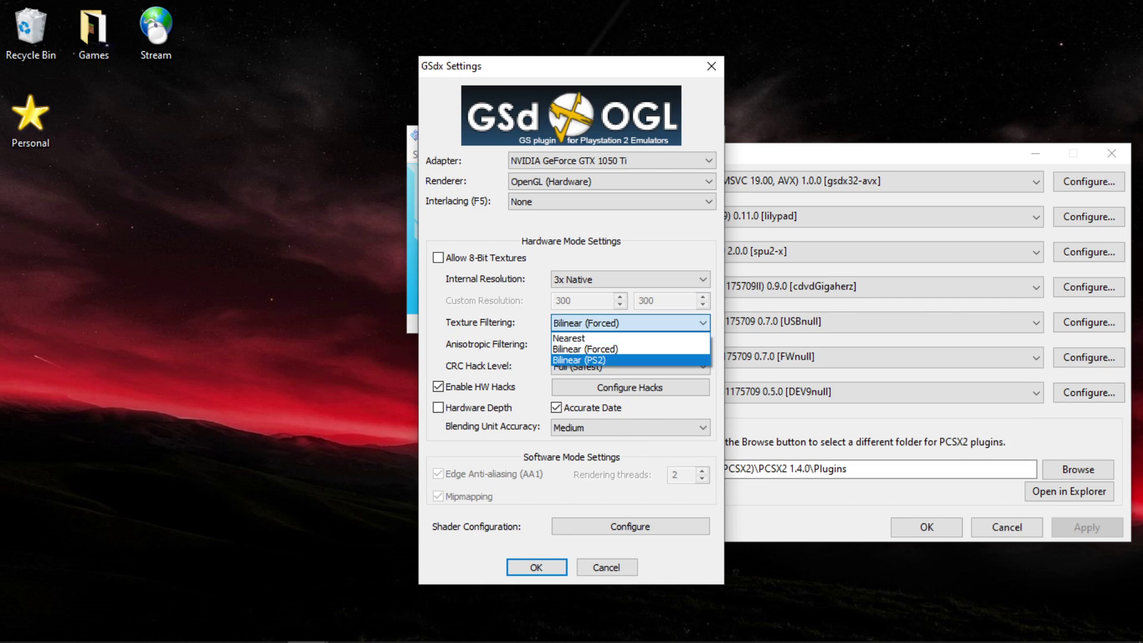
pyautogui.click(585, 348)
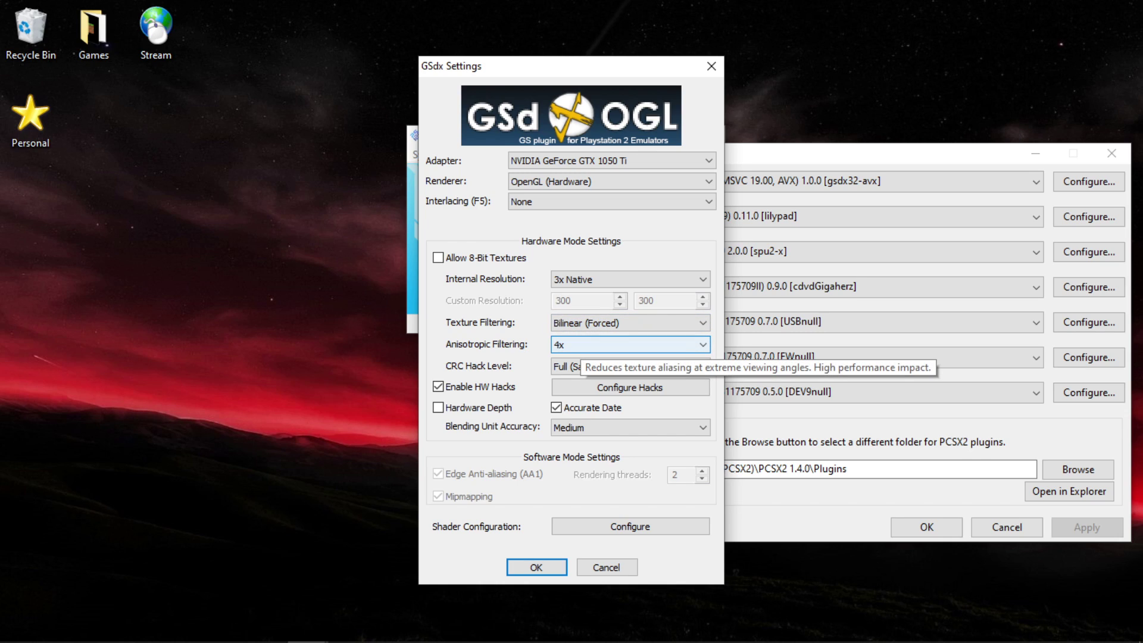
# Set anisotropic filtering to 4x and the CRC hack level to Full (Safest)
pyautogui.hotkey('alt', 'Down')
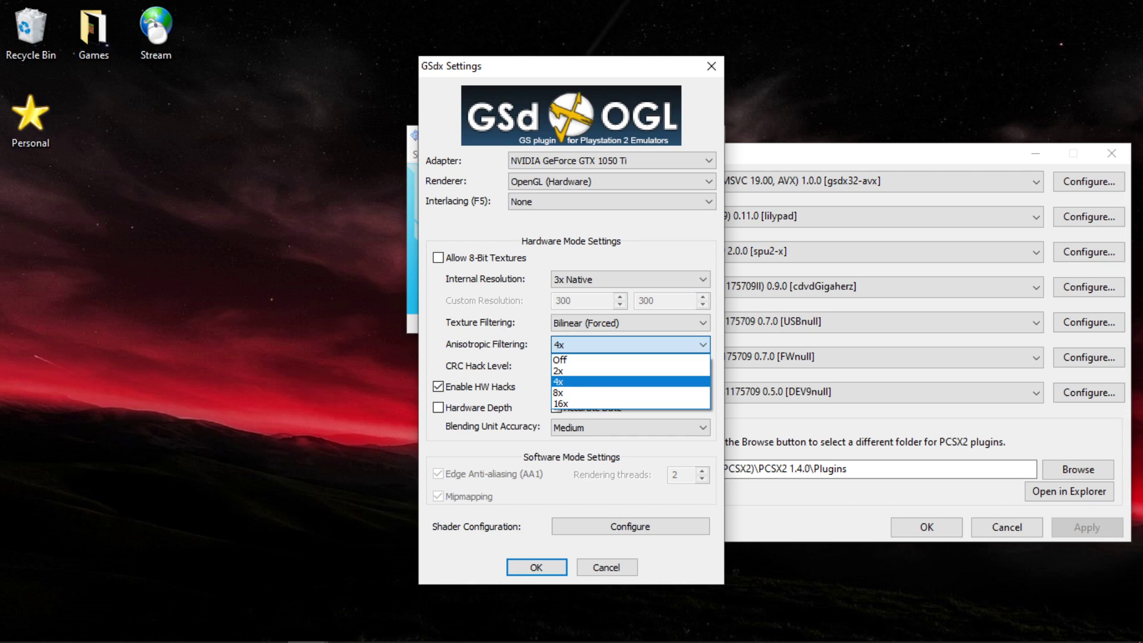
pyautogui.press('Return')
pyautogui.press('Tab')
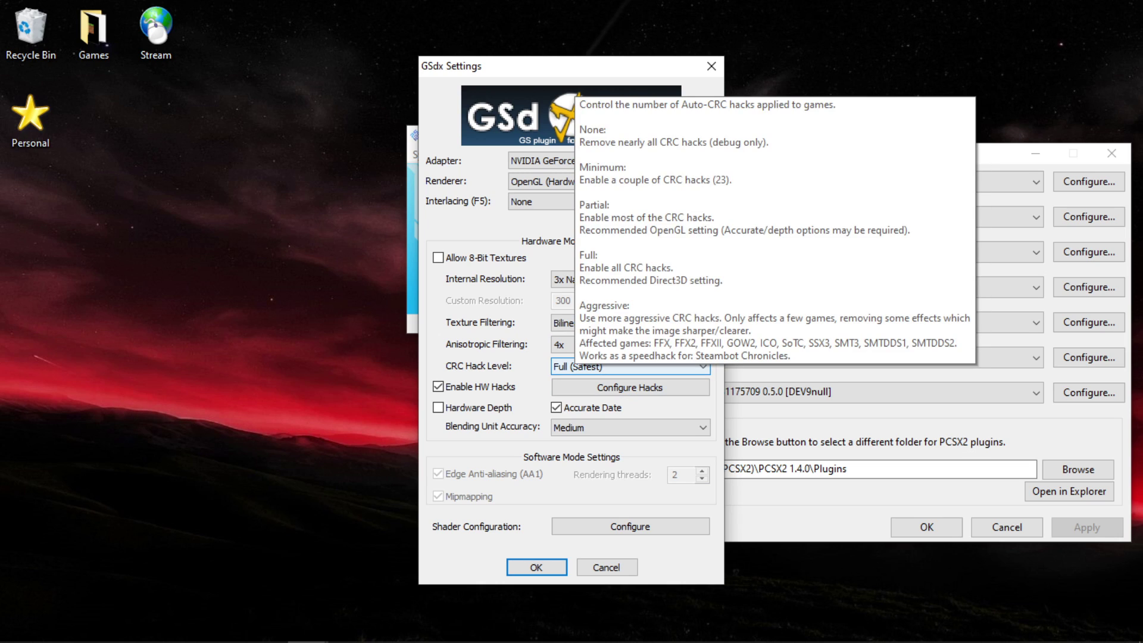
pyautogui.hotkey('alt', 'Down')
pyautogui.press('Down')
pyautogui.press('Up')
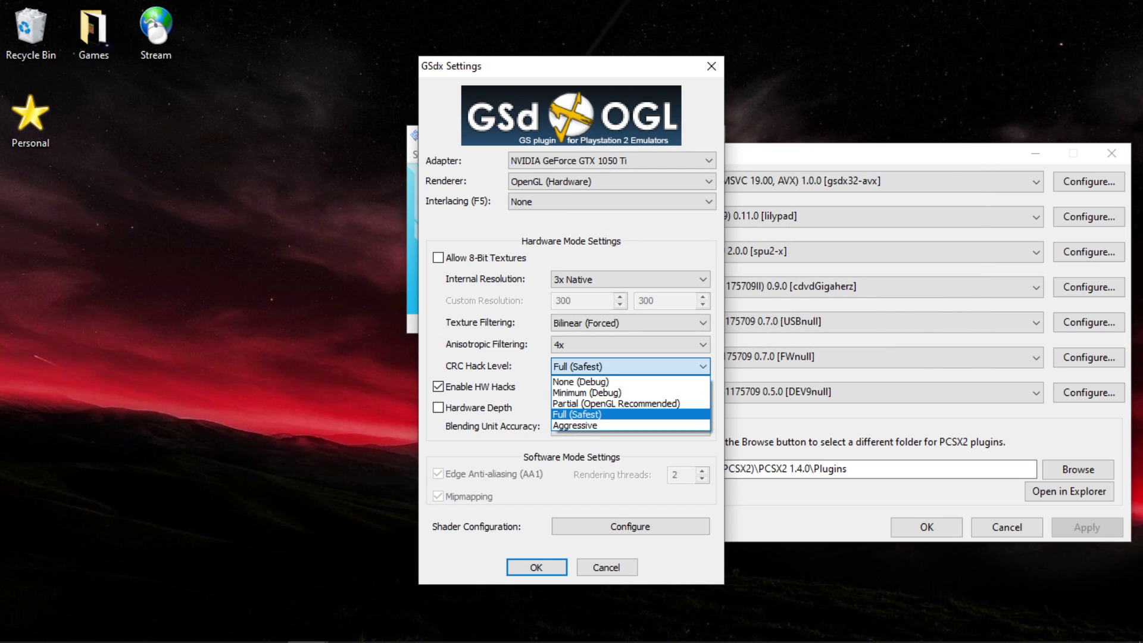
pyautogui.press('Return')
# Compare the blending unit accuracy levels in the hardware mode settings and select Medium
pyautogui.press('Tab')
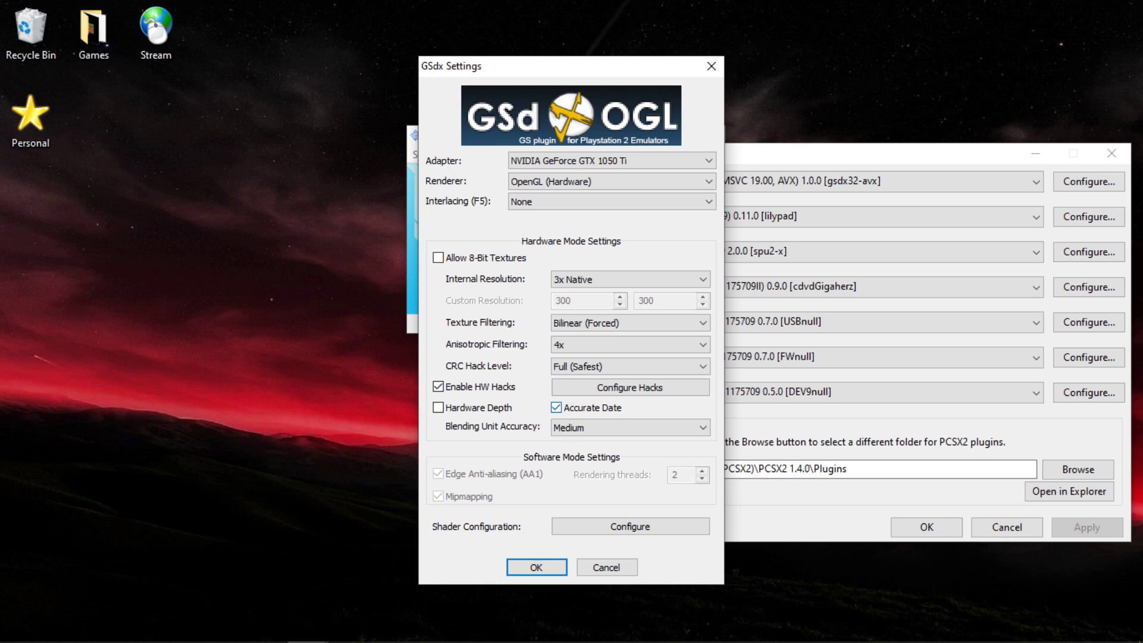
pyautogui.press('Tab')
pyautogui.hotkey('alt', 'Down')
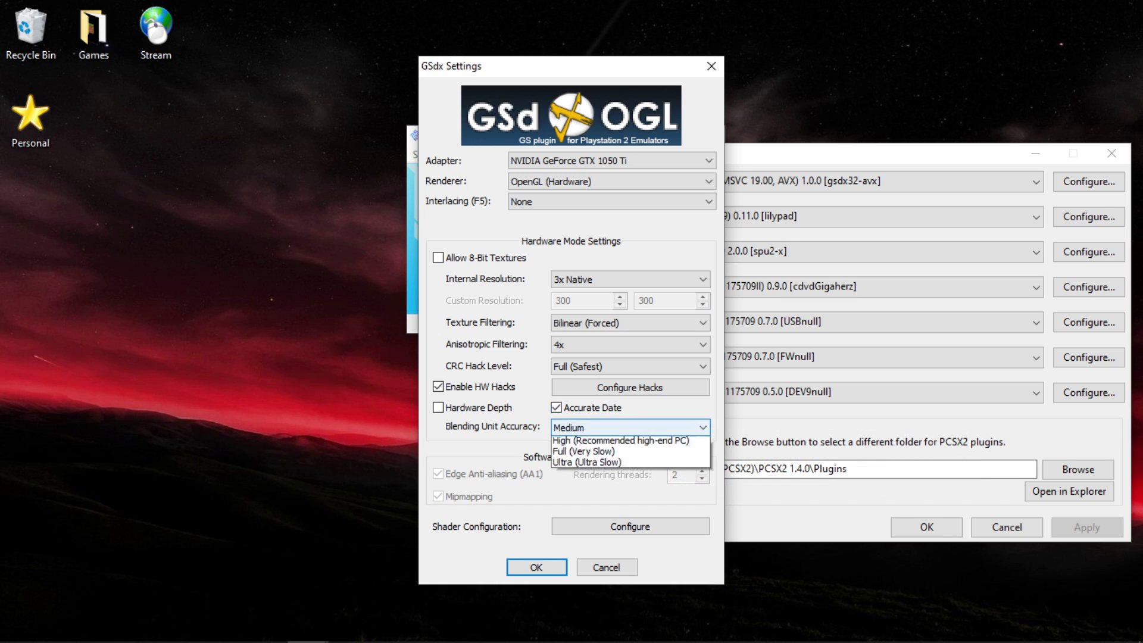
pyautogui.press('Up')
pyautogui.press('Down')
pyautogui.press('Up')
pyautogui.press('Up')
pyautogui.press('Down')
pyautogui.press('Down')
pyautogui.press('Up')
pyautogui.press('Down')
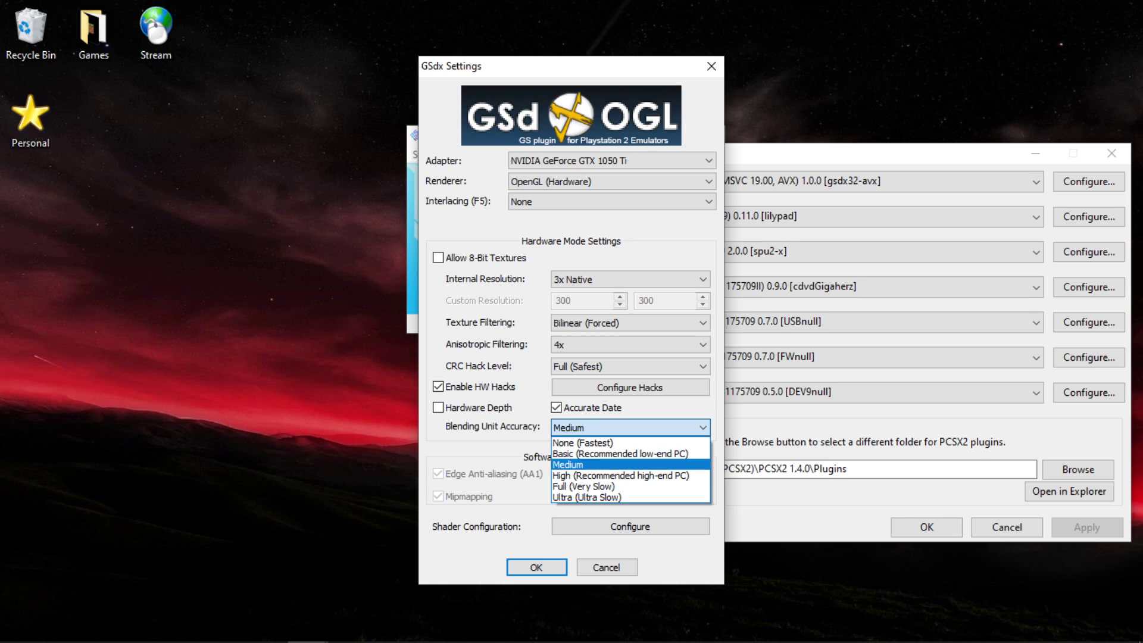
pyautogui.press('Up')
pyautogui.press('Down')
pyautogui.press('Up')
pyautogui.press('Up')
pyautogui.press('Down')
pyautogui.press('Down')
pyautogui.press('Up')
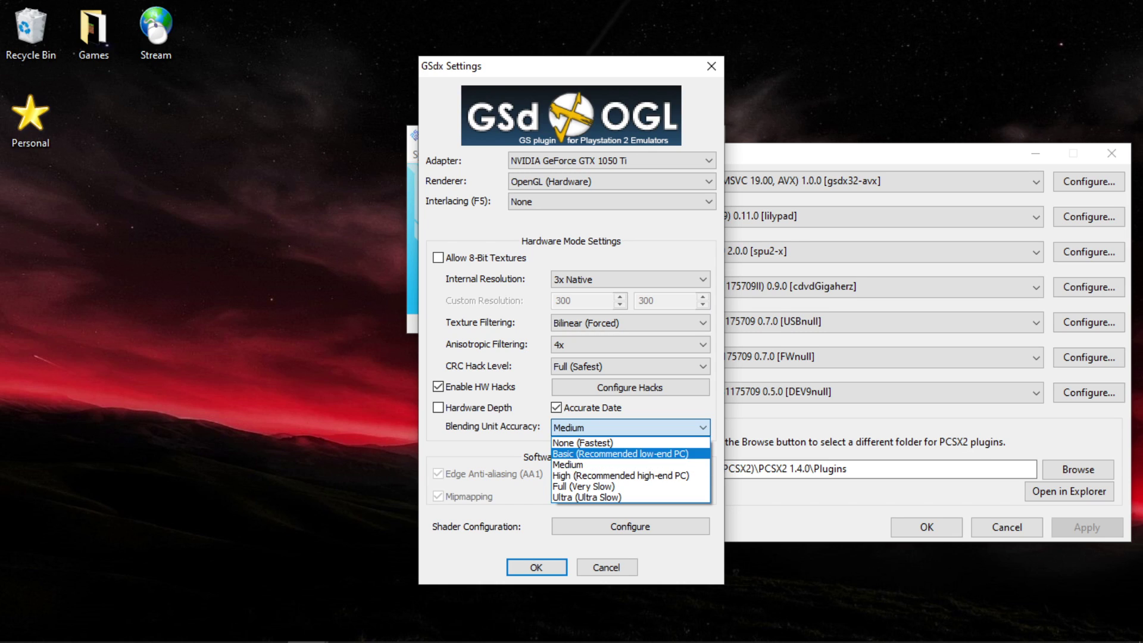
pyautogui.press('Down')
pyautogui.press('Down')
pyautogui.press('Up')
pyautogui.press('Up')
pyautogui.press('Down')
pyautogui.press('Down')
pyautogui.press('Up')
pyautogui.press('Up')
pyautogui.click(567, 464)
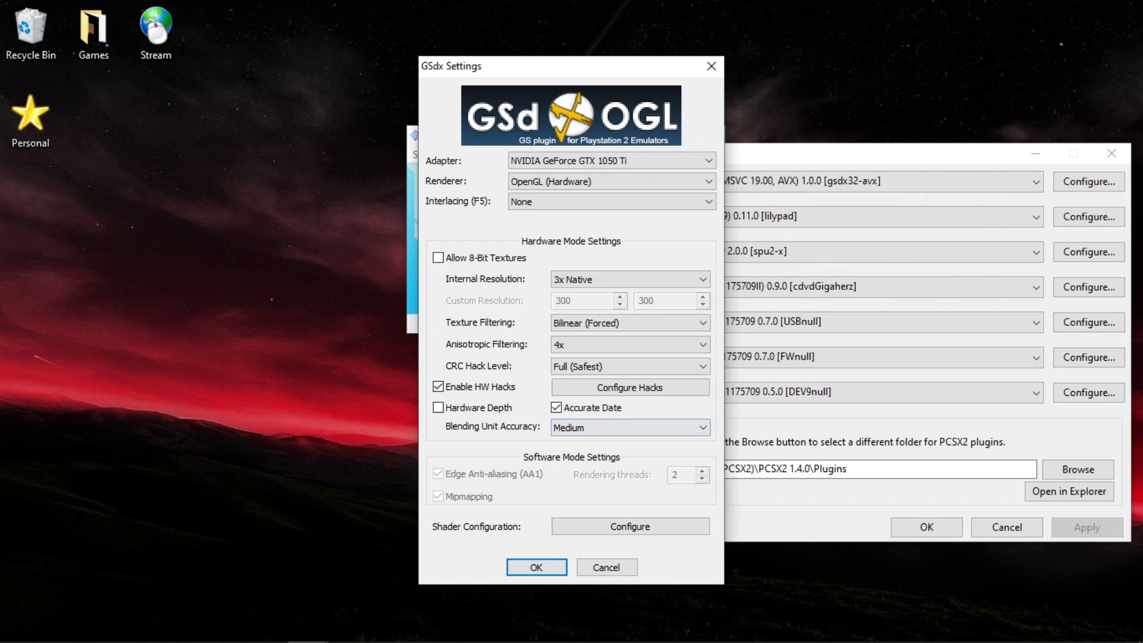
# Inspect the shader configuration, including the Shade Boost and external shader settings, and leave it without saving
pyautogui.click(630, 527)
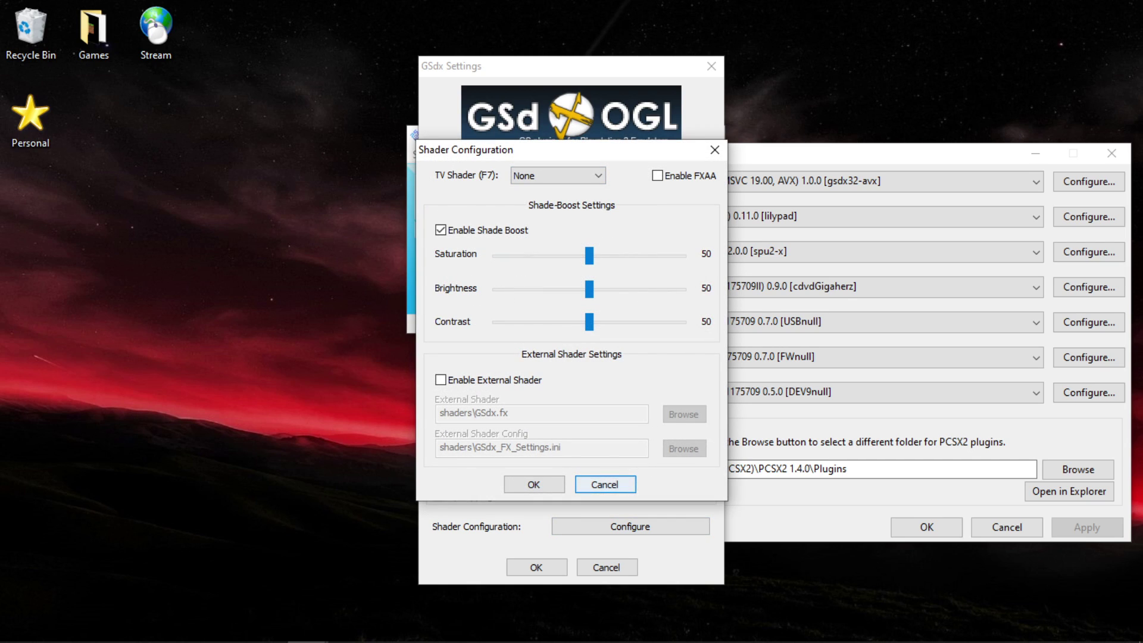
pyautogui.click(604, 484)
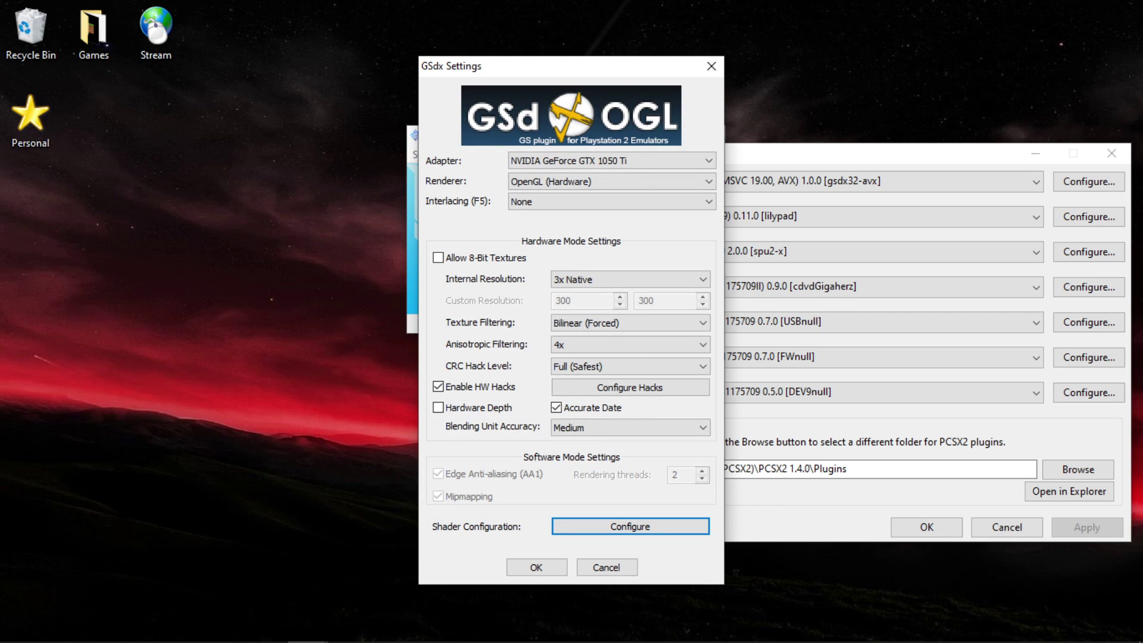
# Set MSAA to 4x in the hardware hacks, review the other hacks, and accept the GSdx and plugin selector settings
pyautogui.click(630, 388)
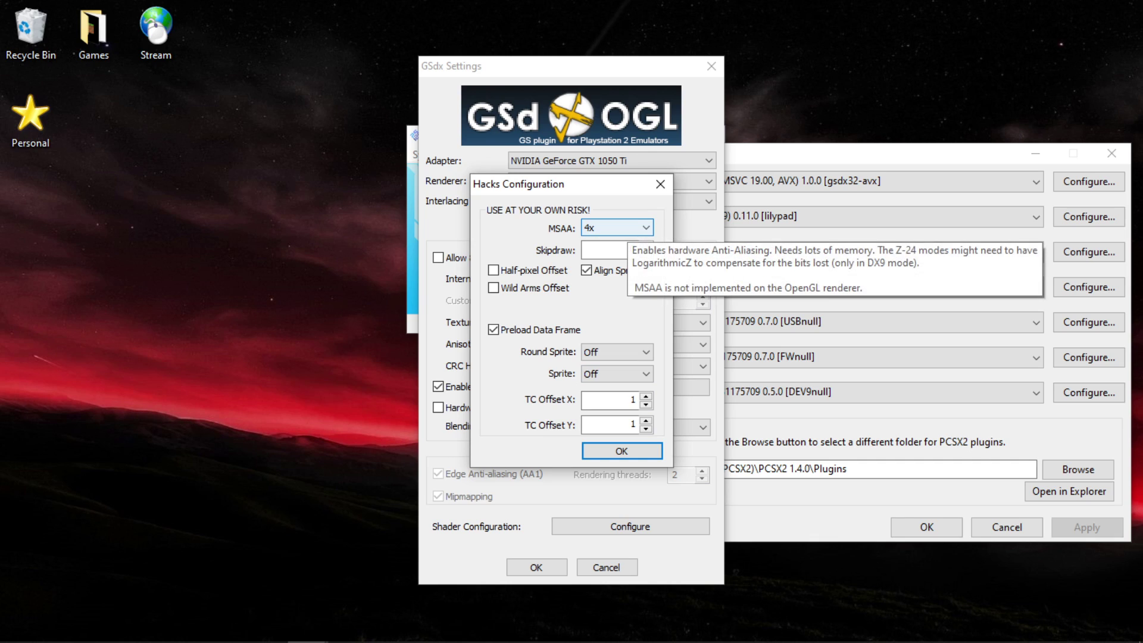
pyautogui.click(616, 227)
pyautogui.click(616, 265)
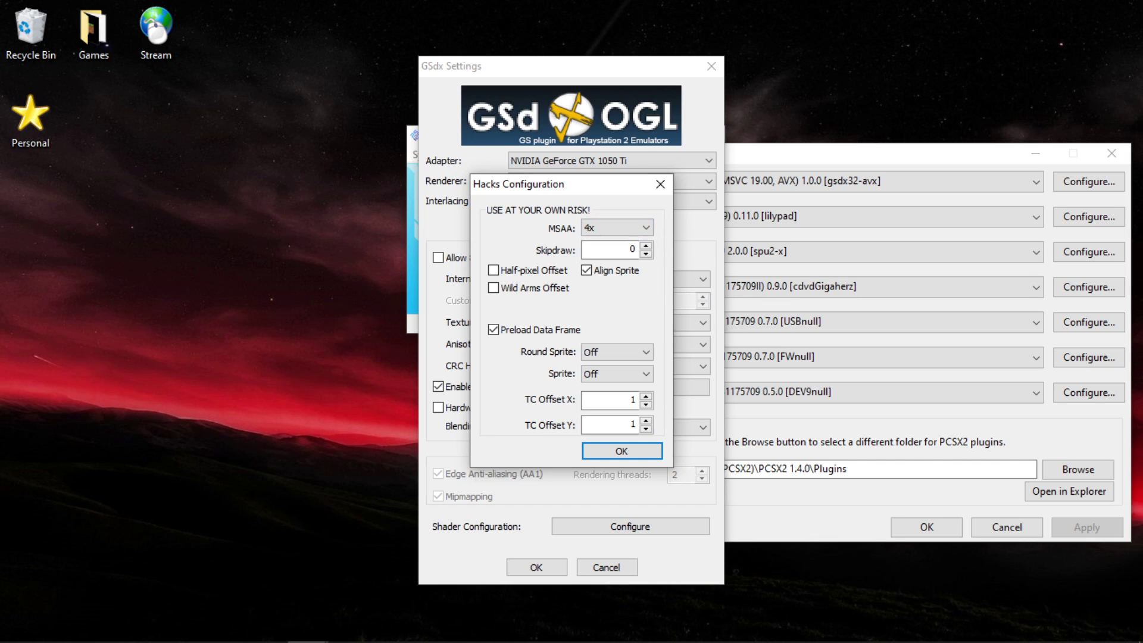
pyautogui.moveTo(557, 275)
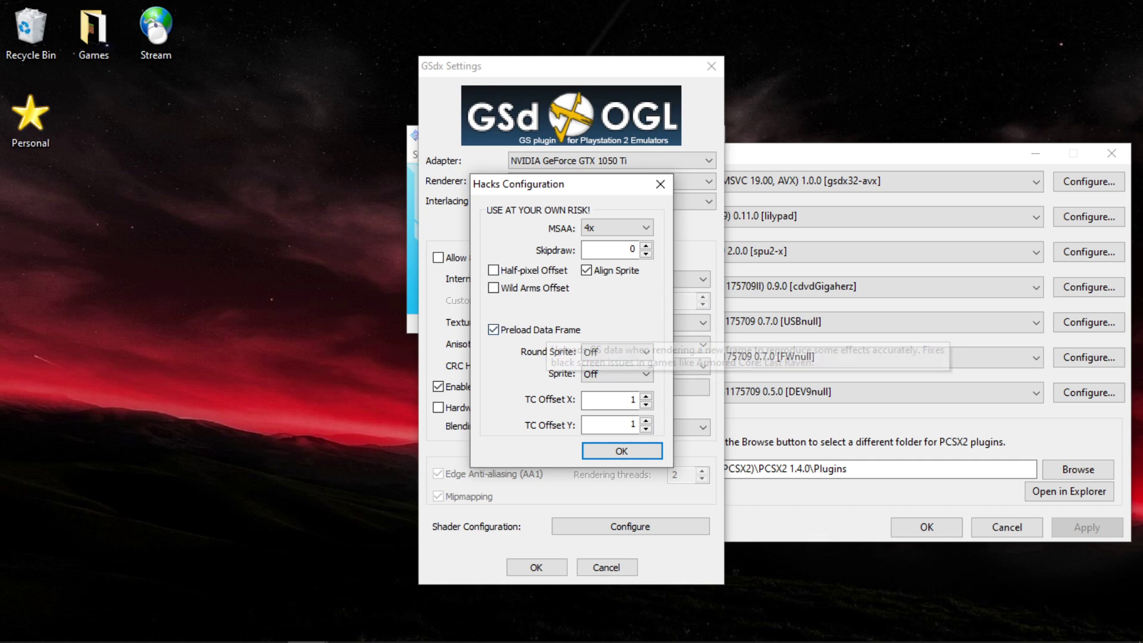
pyautogui.moveTo(493, 329)
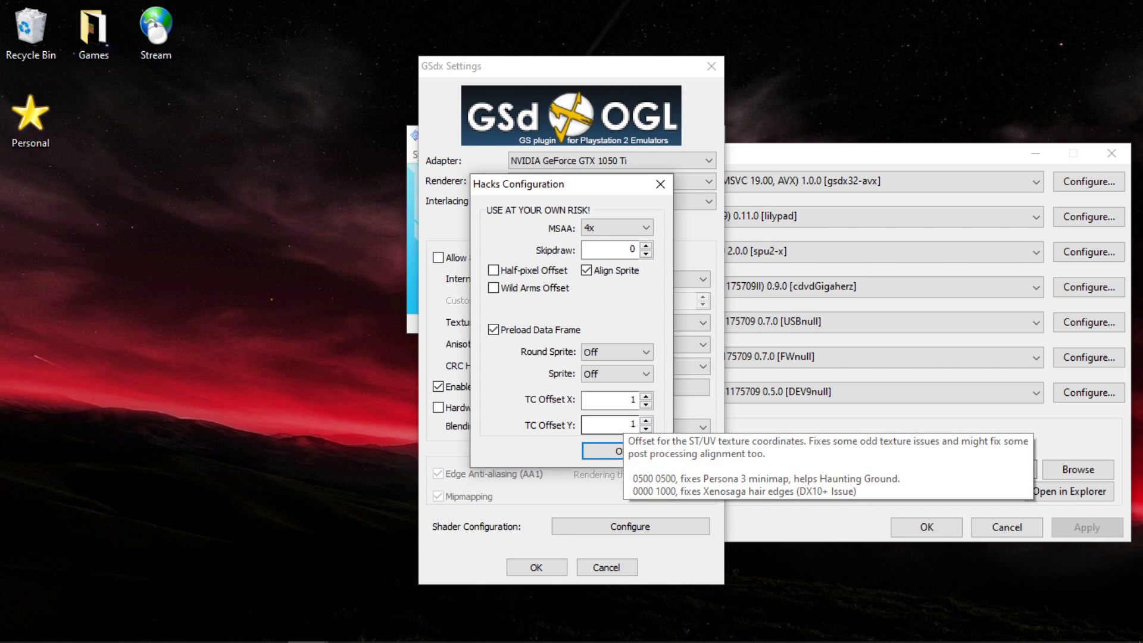
pyautogui.click(621, 450)
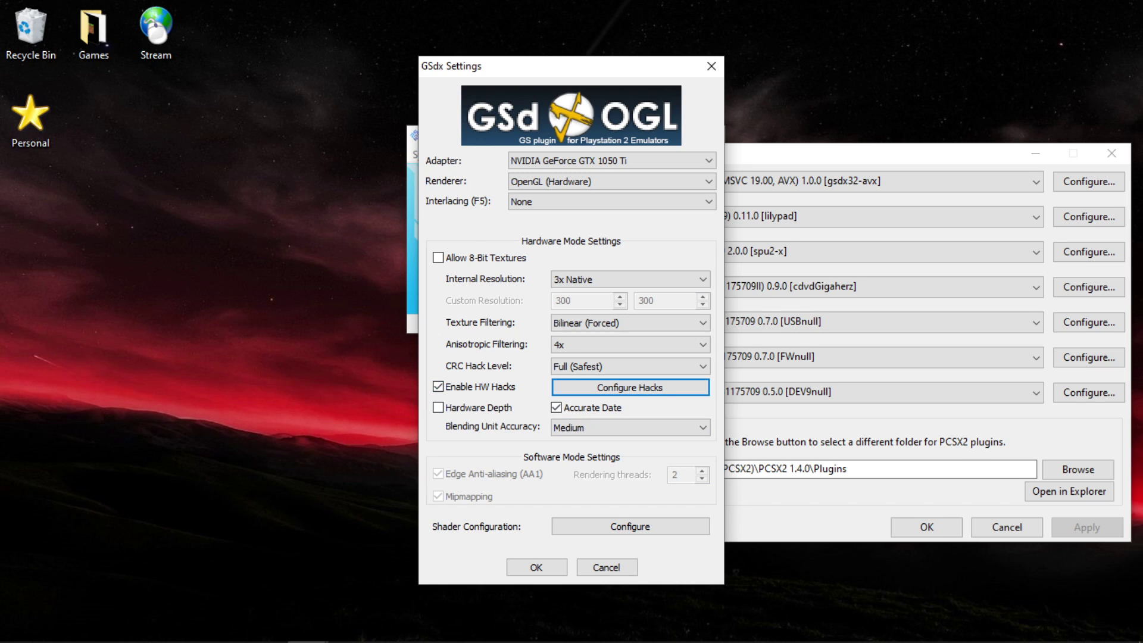
pyautogui.click(536, 566)
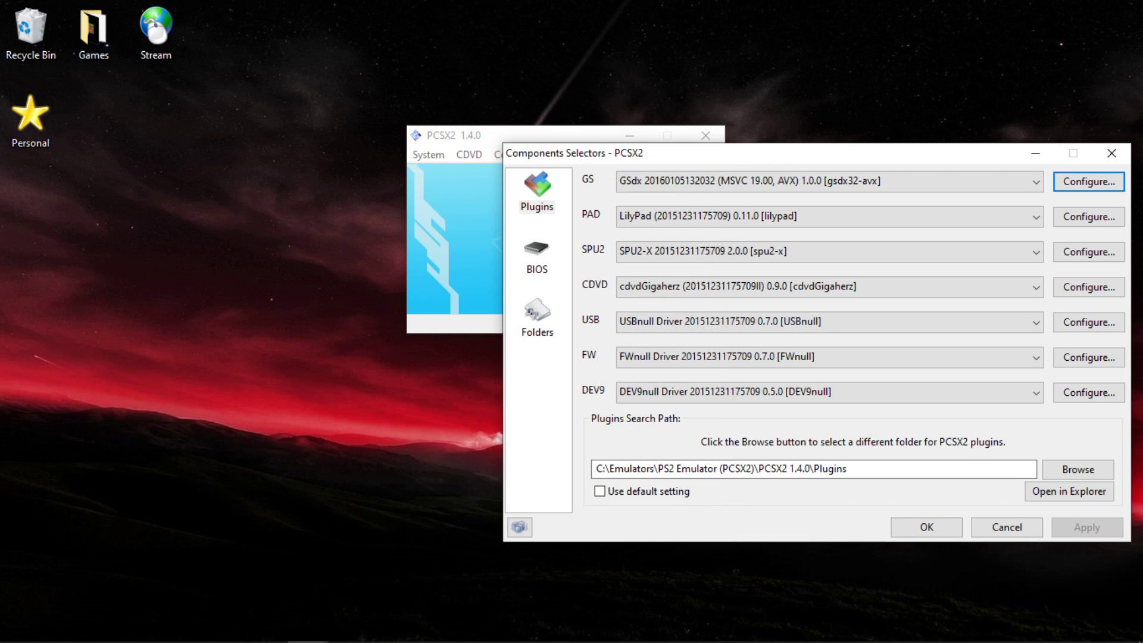
pyautogui.click(927, 527)
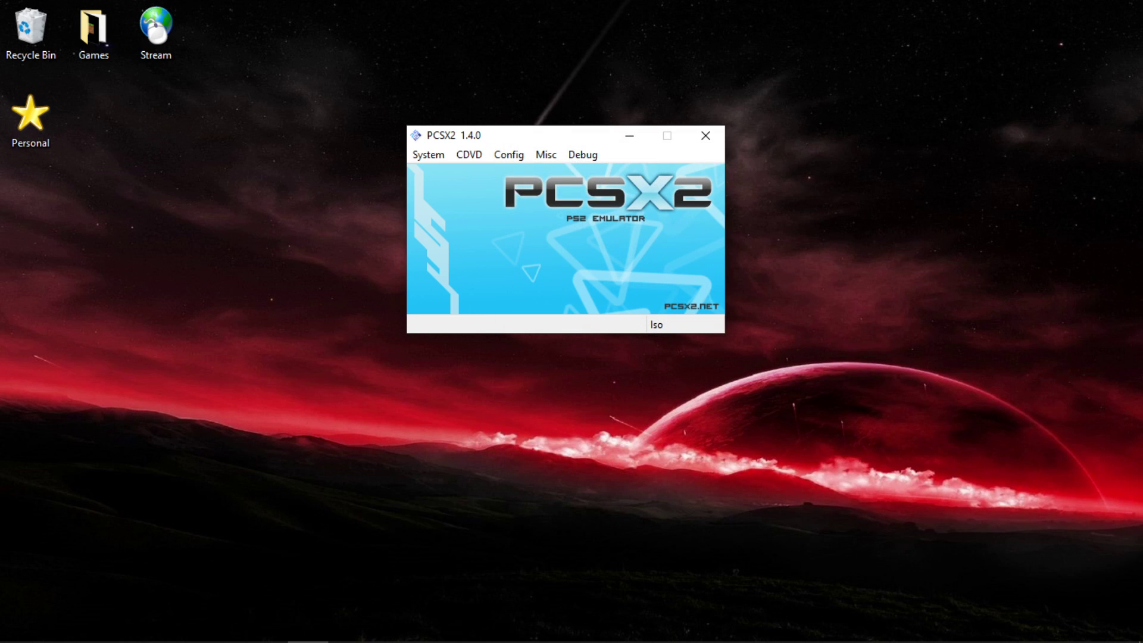
# Open the core GS settings and review the emulation settings from EE/IOP through GS Window to Game Fixes
pyautogui.click(508, 154)
pyautogui.moveTo(565, 235)
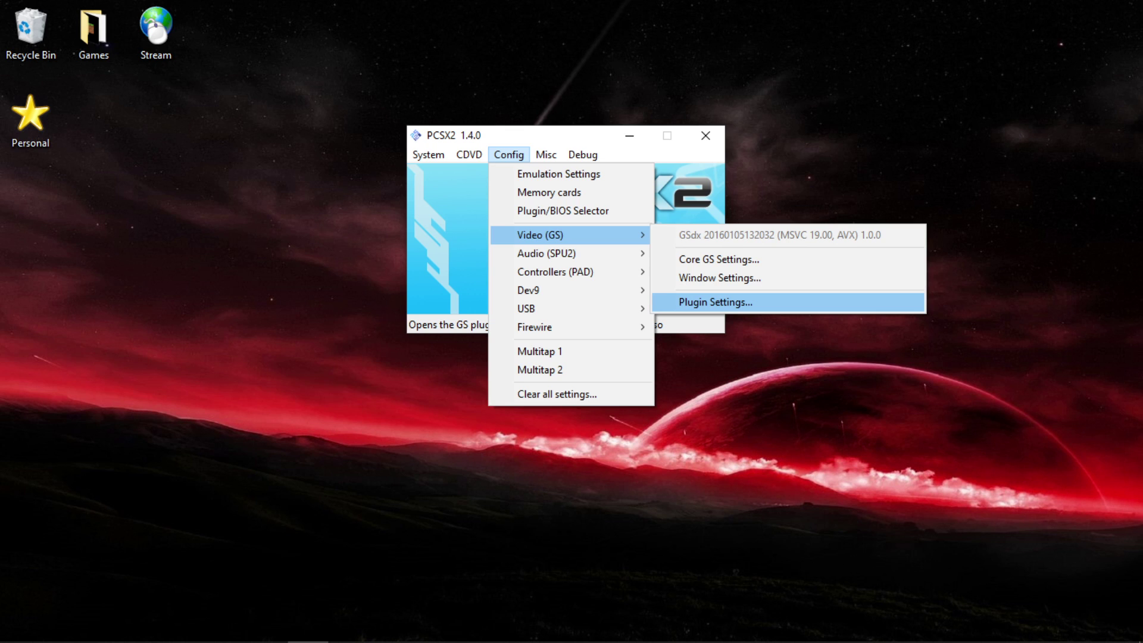
pyautogui.click(714, 302)
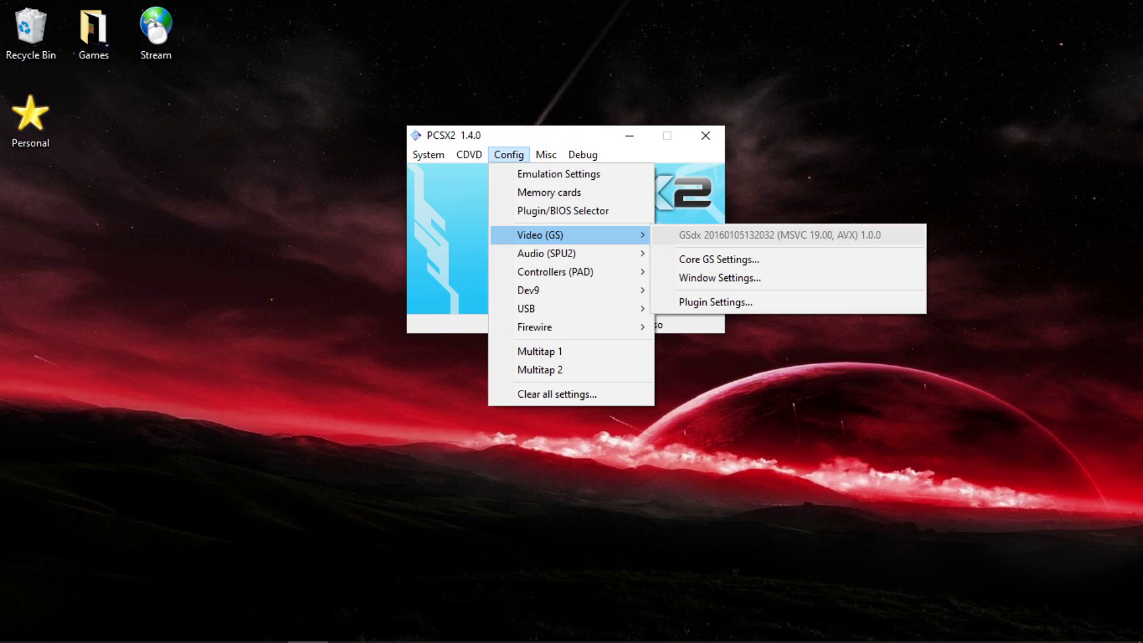
pyautogui.click(719, 259)
pyautogui.click(349, 59)
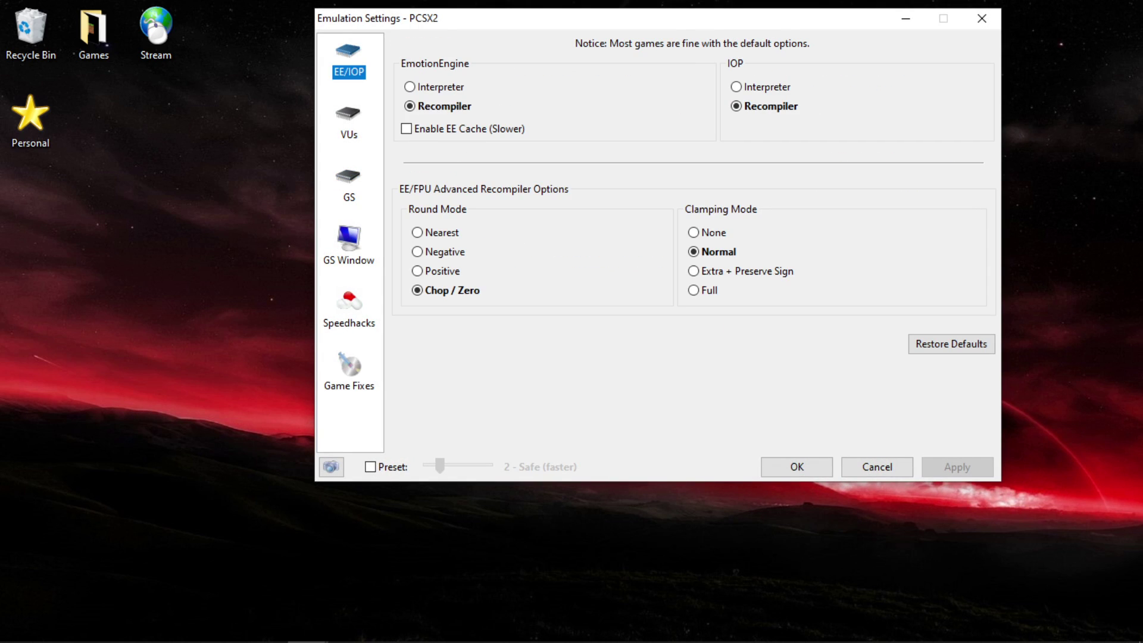
pyautogui.press('Down')
pyautogui.press('Down')
pyautogui.press('Down')
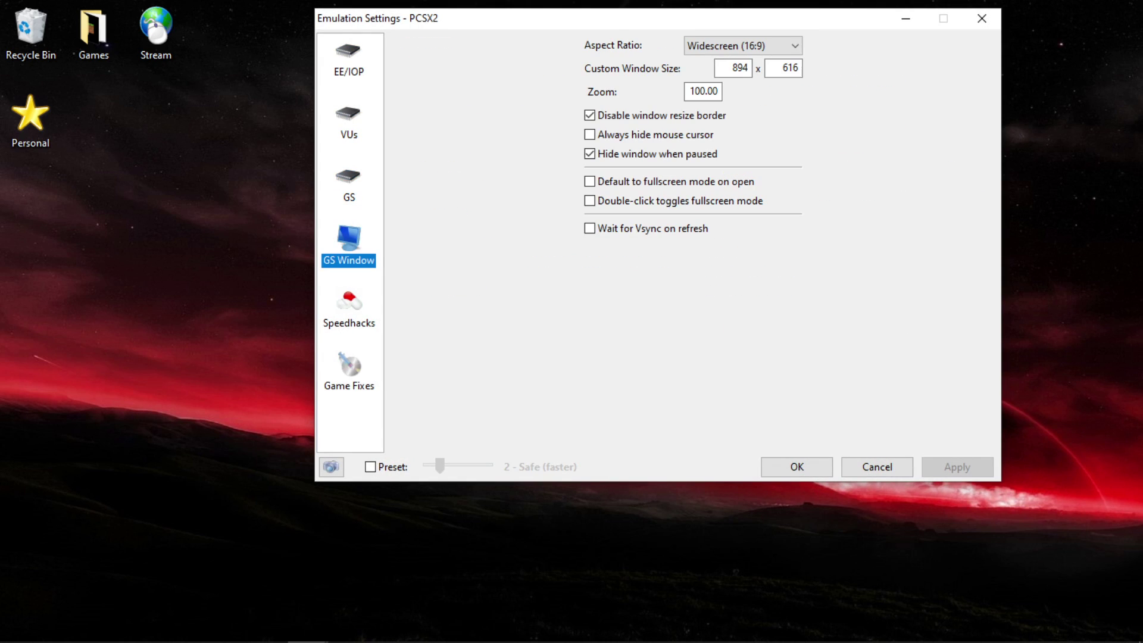
pyautogui.press('Down')
pyautogui.press('Down')
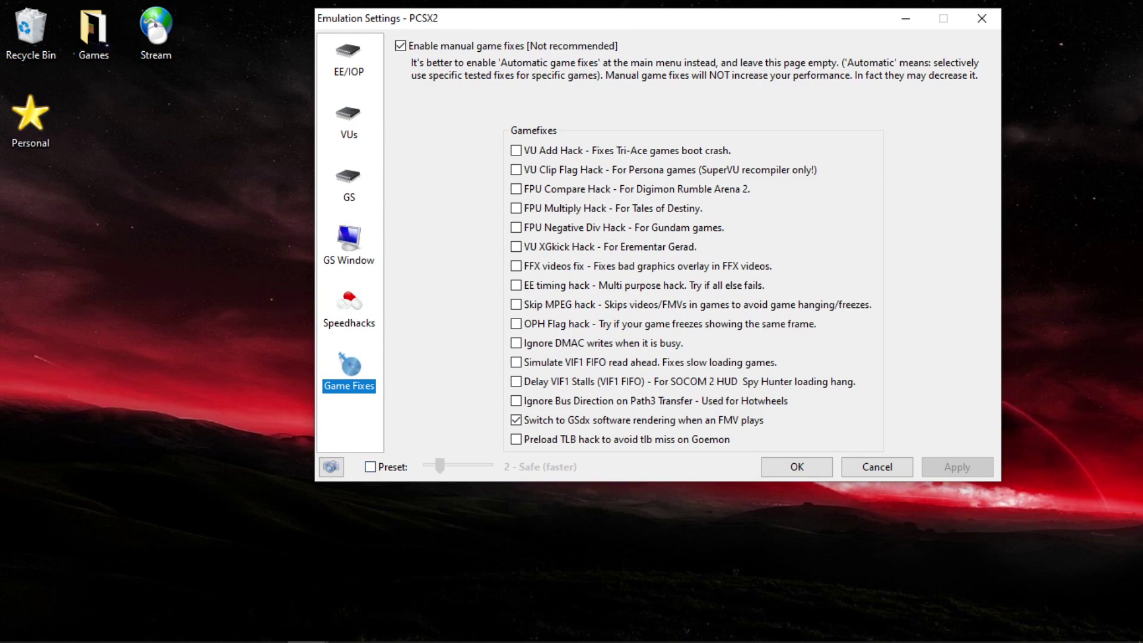
# Recheck the GS frame limiter and frame skipping options and the manual game fixes, and discard the emulation settings dialog
pyautogui.press('Home')
pyautogui.press('Down')
pyautogui.press('Down')
pyautogui.press('Down')
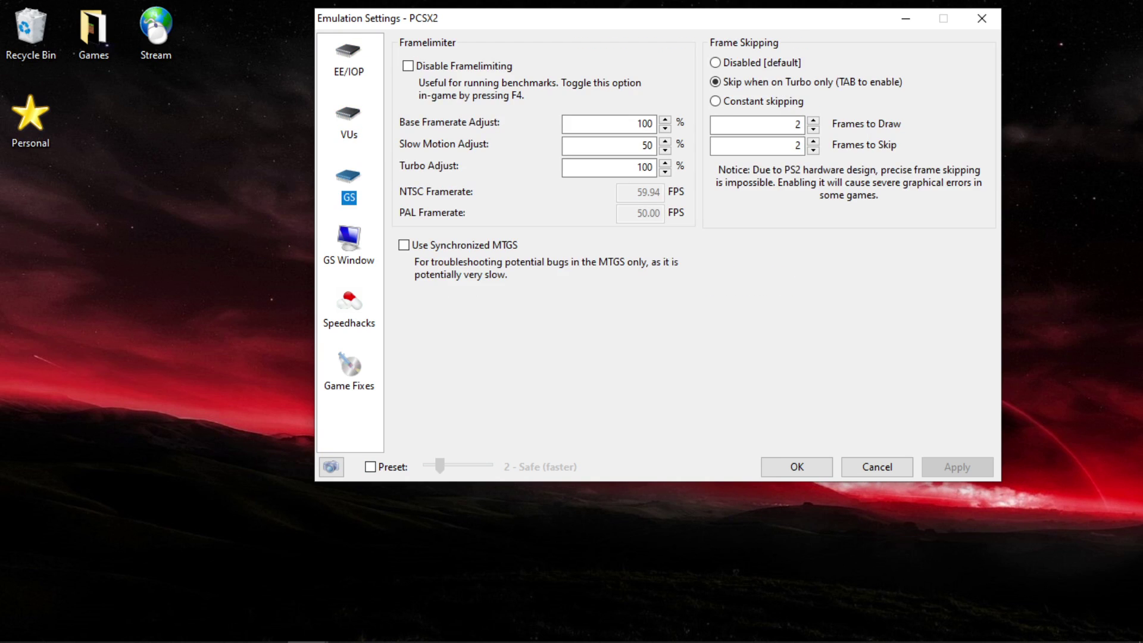
pyautogui.press('Down')
pyautogui.press('Down')
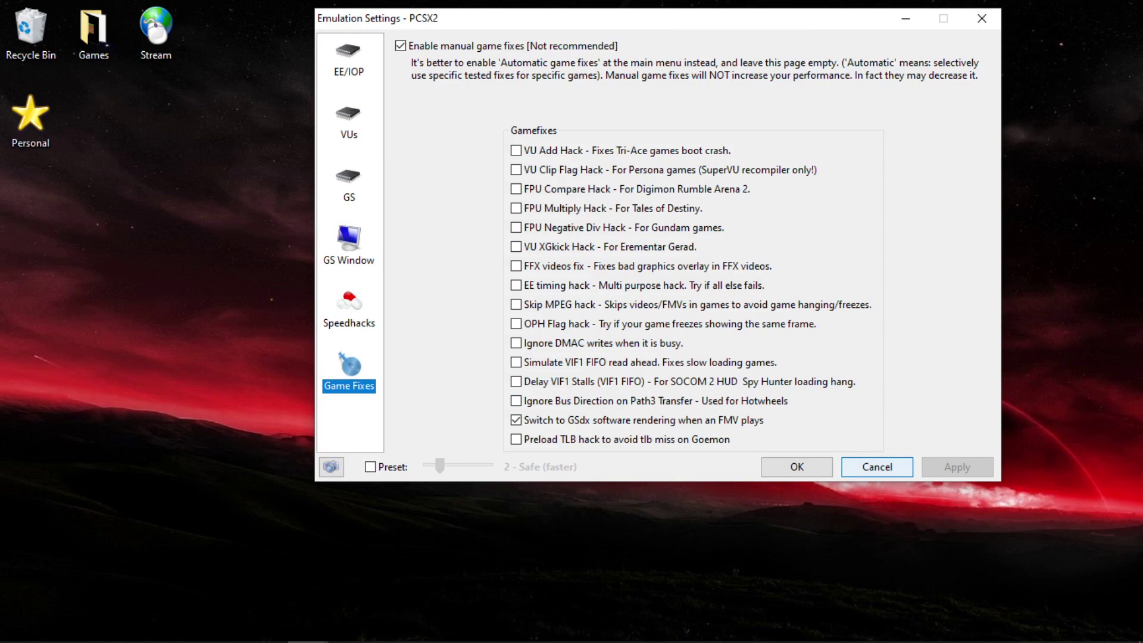
pyautogui.press('Escape')
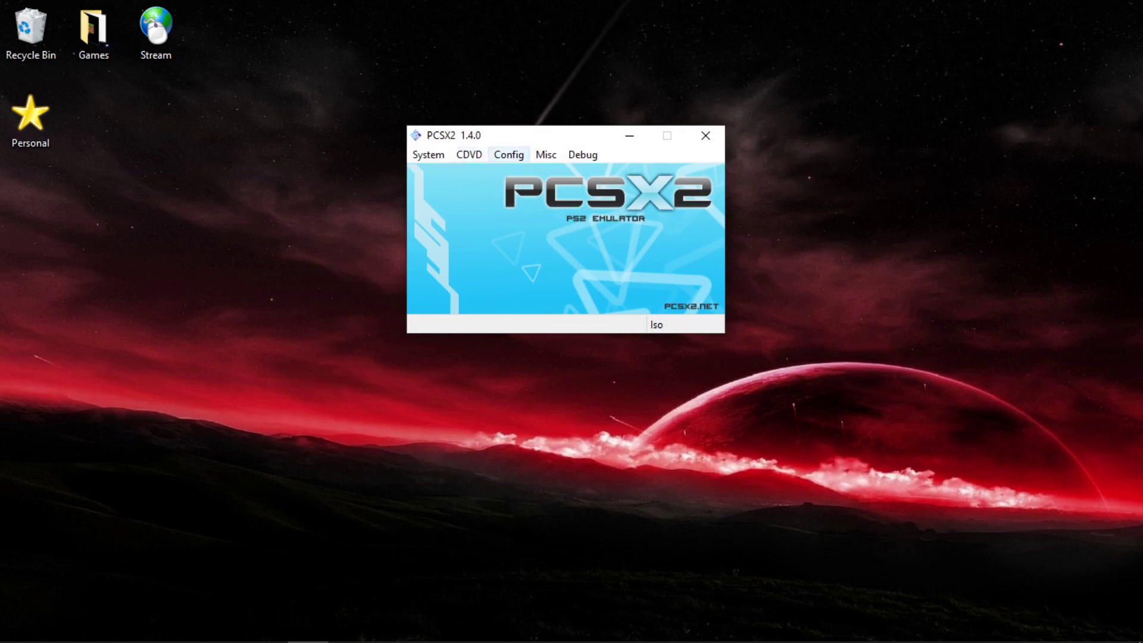
pyautogui.click(508, 154)
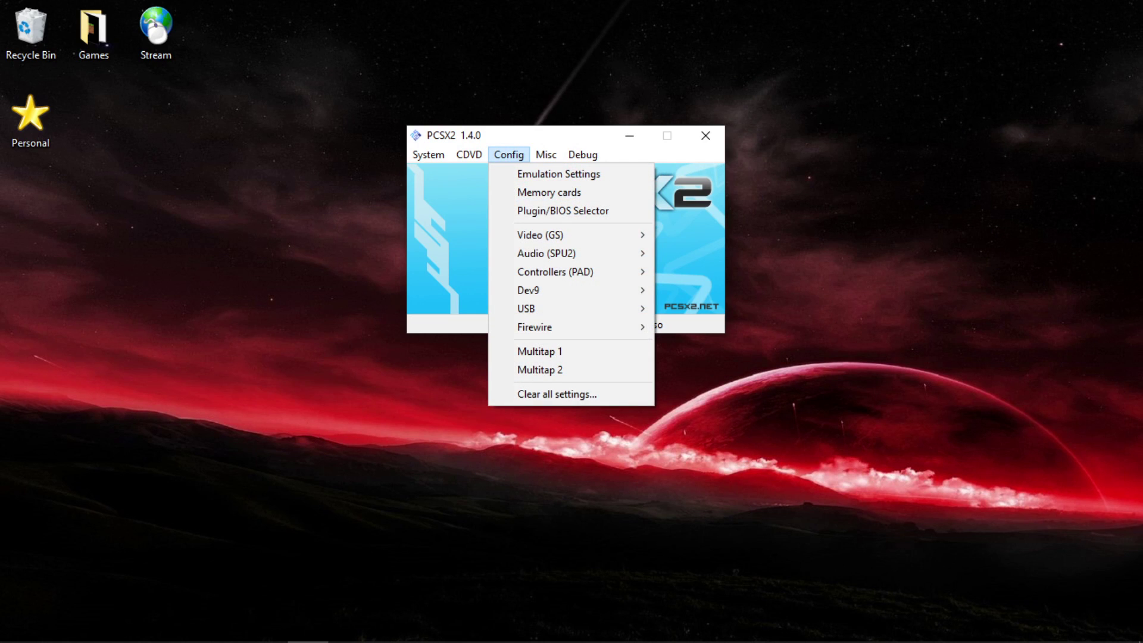
pyautogui.click(94, 34)
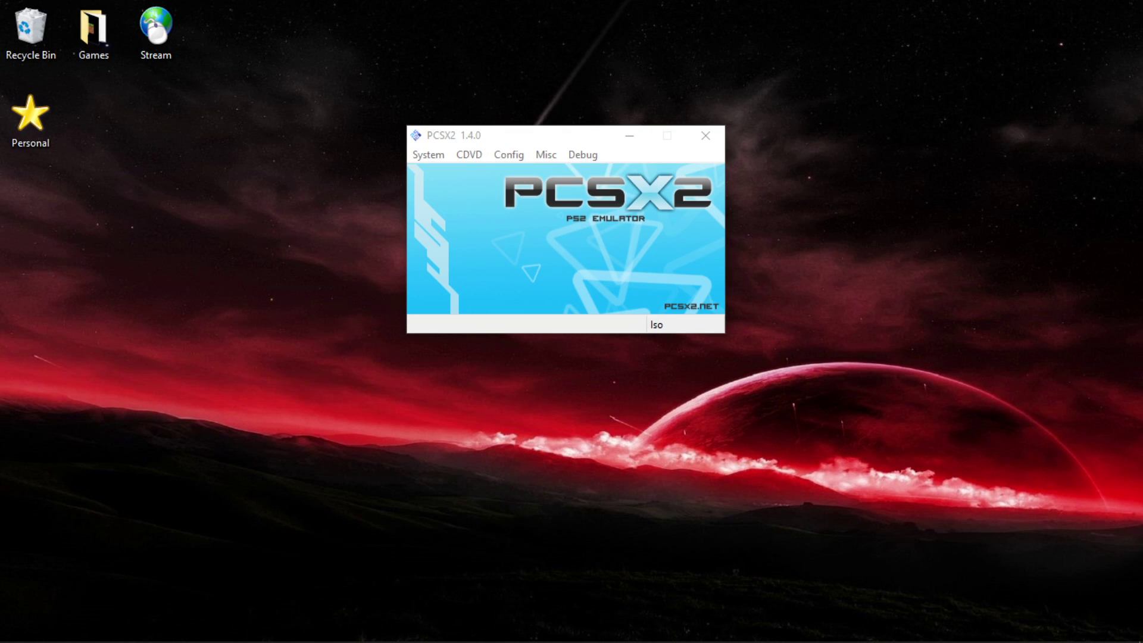
pyautogui.click(428, 154)
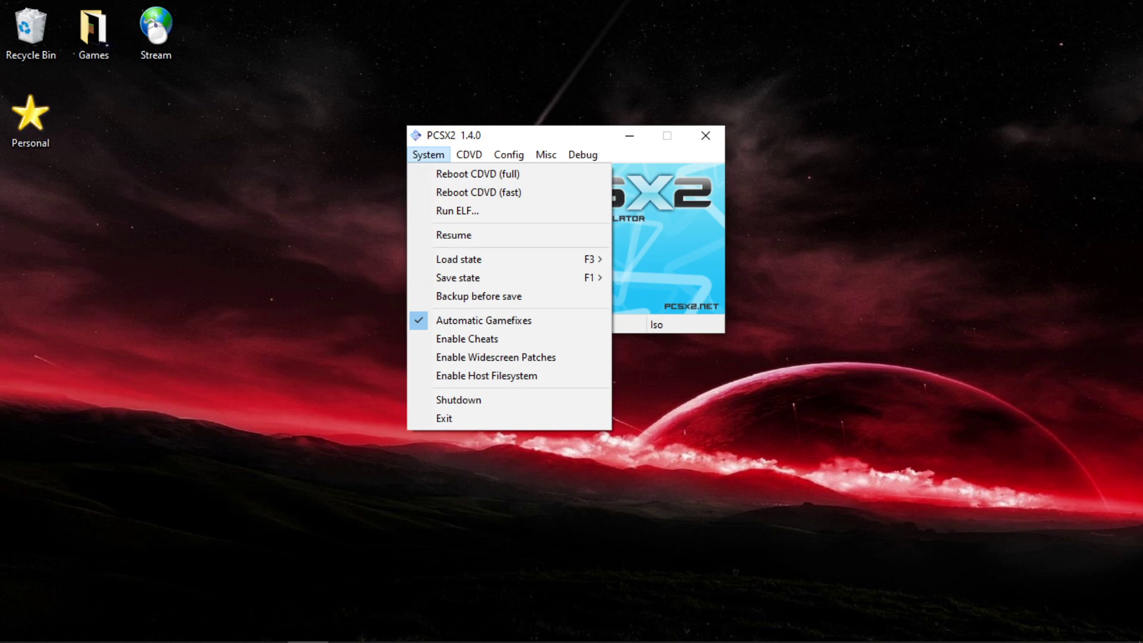
pyautogui.click(444, 418)
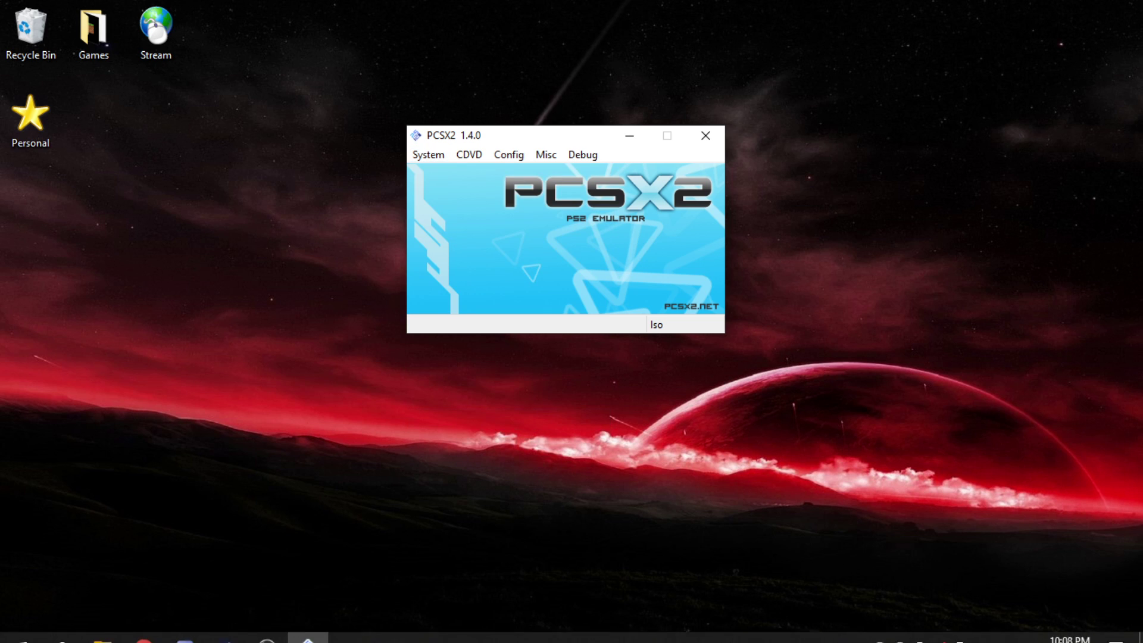
# Switch to the OBS window that runs the live stream
pyautogui.click(267, 626)
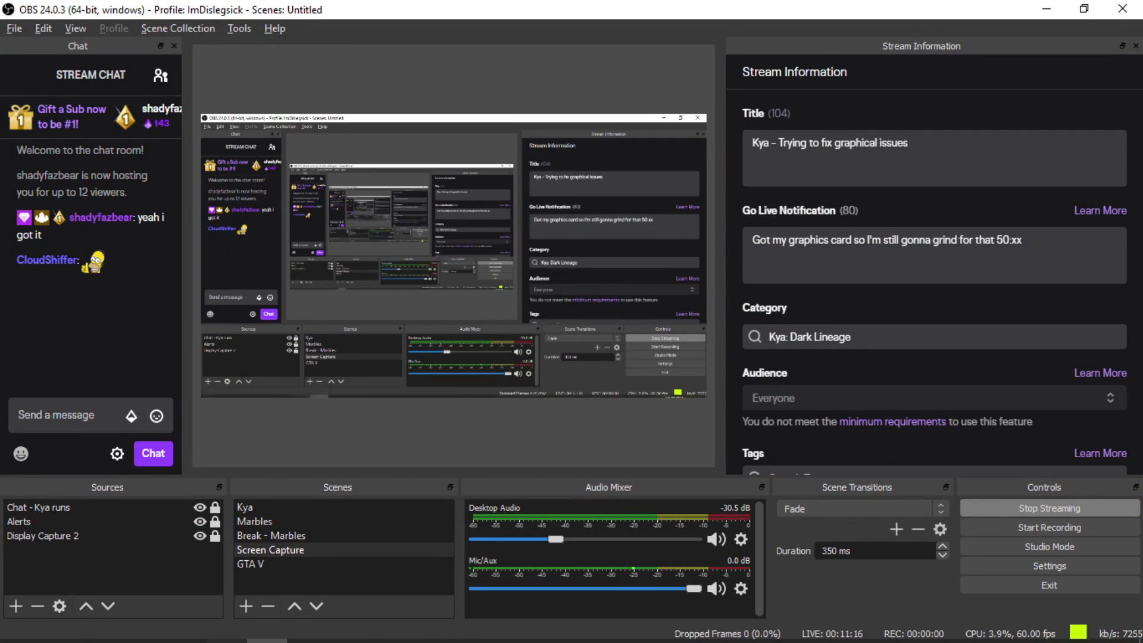